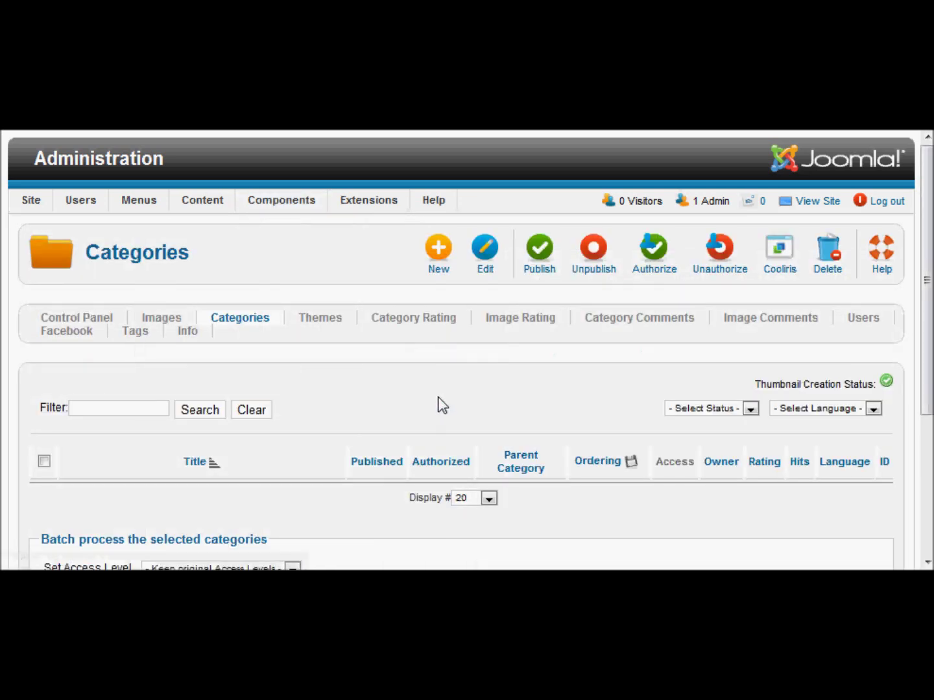
Start a new gallery category titled 'Climbing 2-18-12', leaving the alias empty
left_click(433, 257)
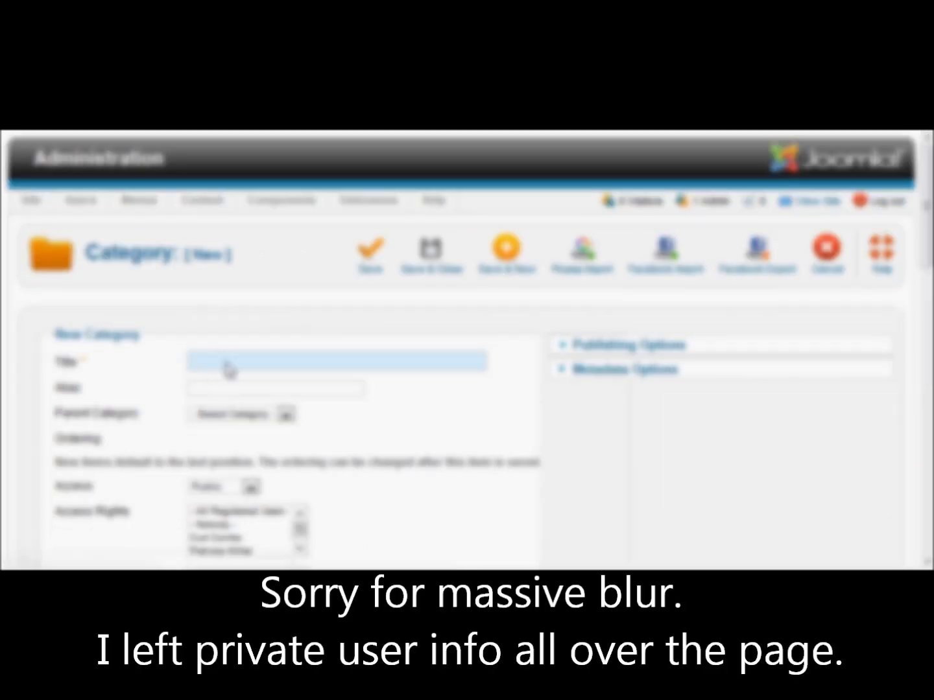
type("Climb")
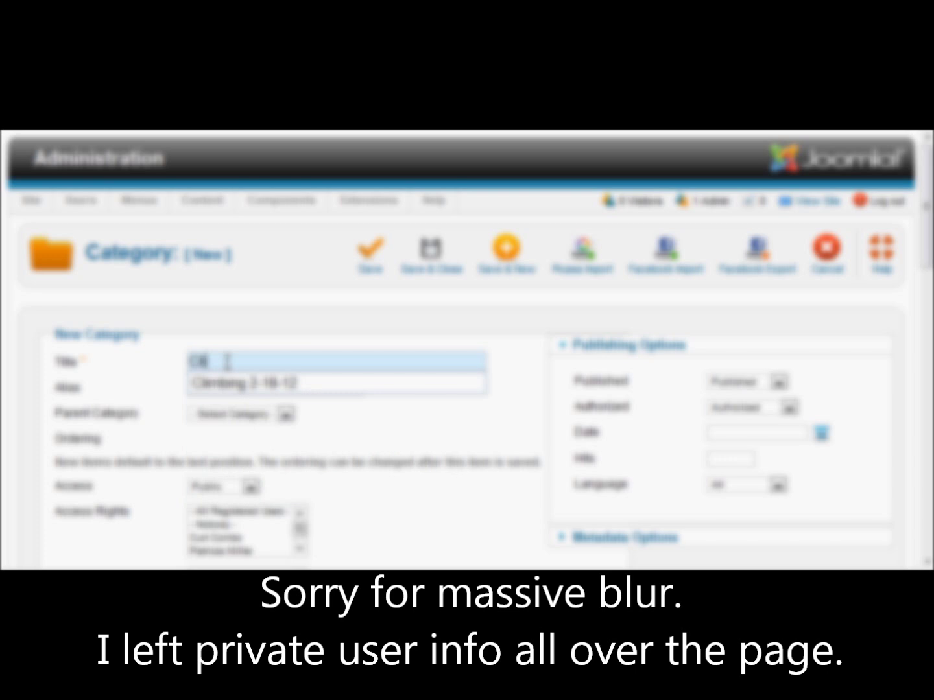
key("Down")
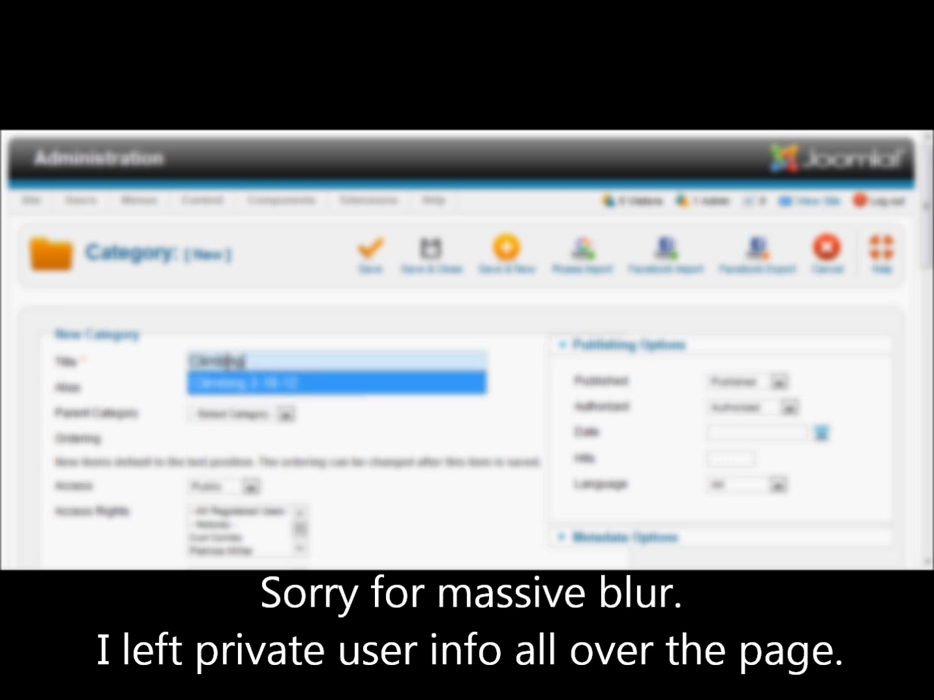
key("Tab")
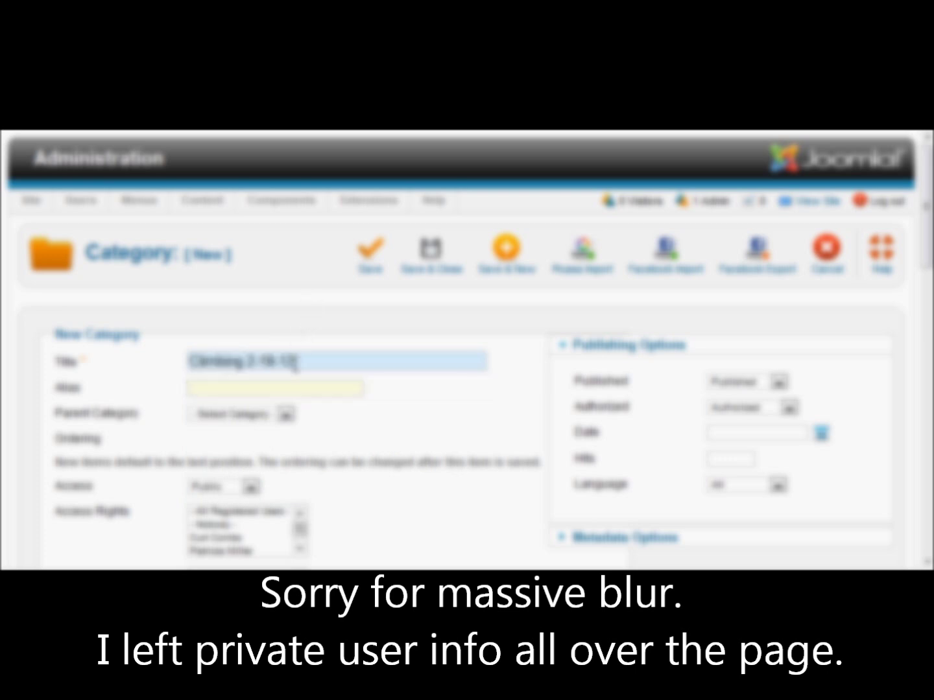
left_click(382, 503)
scroll(381, 503, "down", 3)
scroll(337, 410, "down", 1)
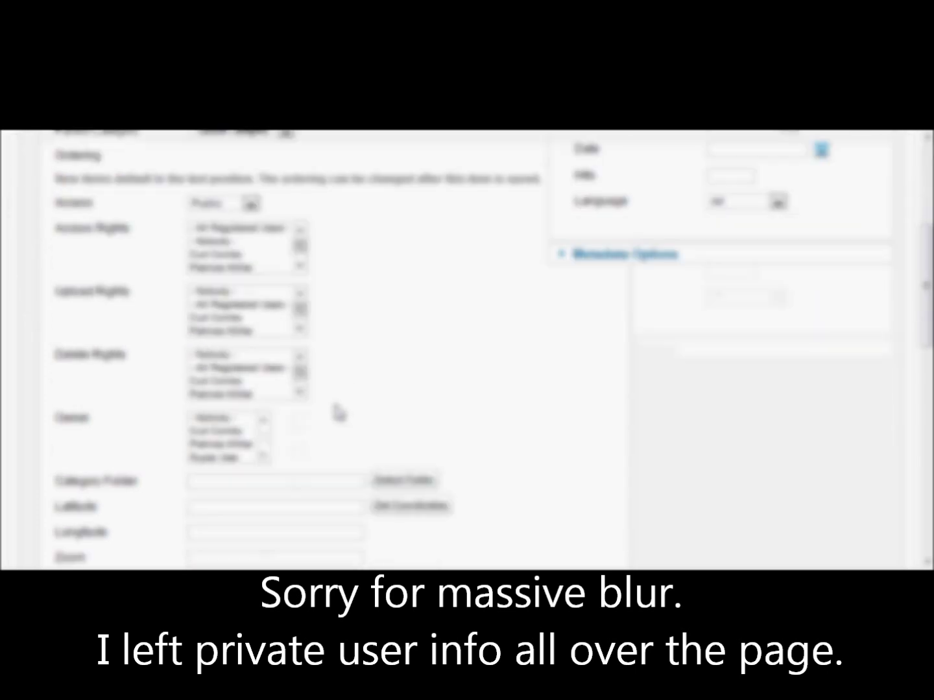
Grant upload rights to the chosen users
left_click(221, 307)
key("ctrl+a")
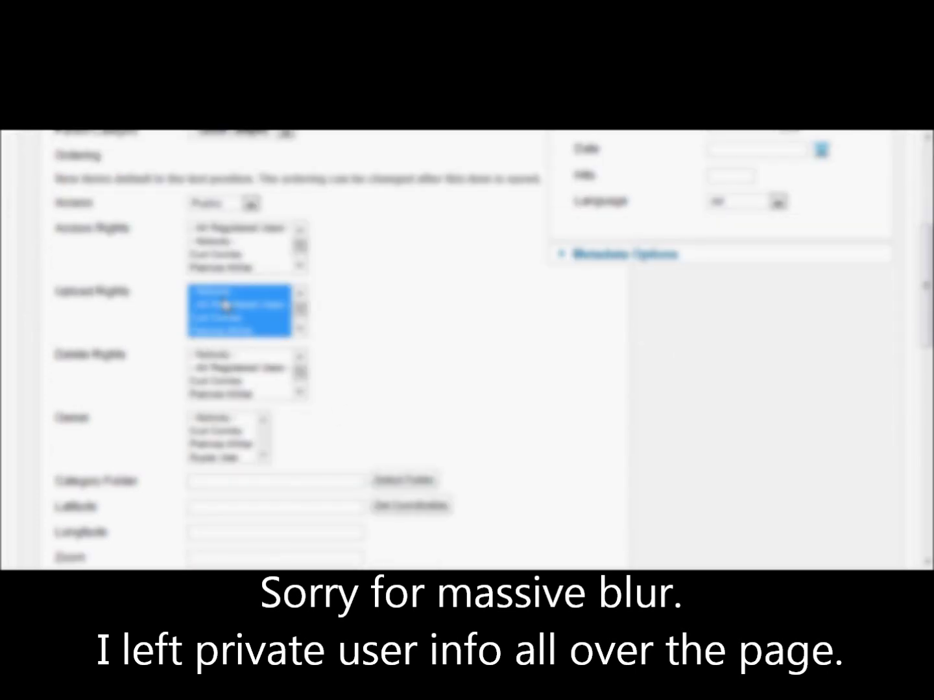
left_click(226, 294, "ctrl")
left_click(227, 306, "ctrl")
Grant delete rights to the chosen users
left_click(240, 382)
key("ctrl+a")
left_click(240, 356, "ctrl")
left_click(240, 368, "ctrl")
scroll(306, 390, "down", 1)
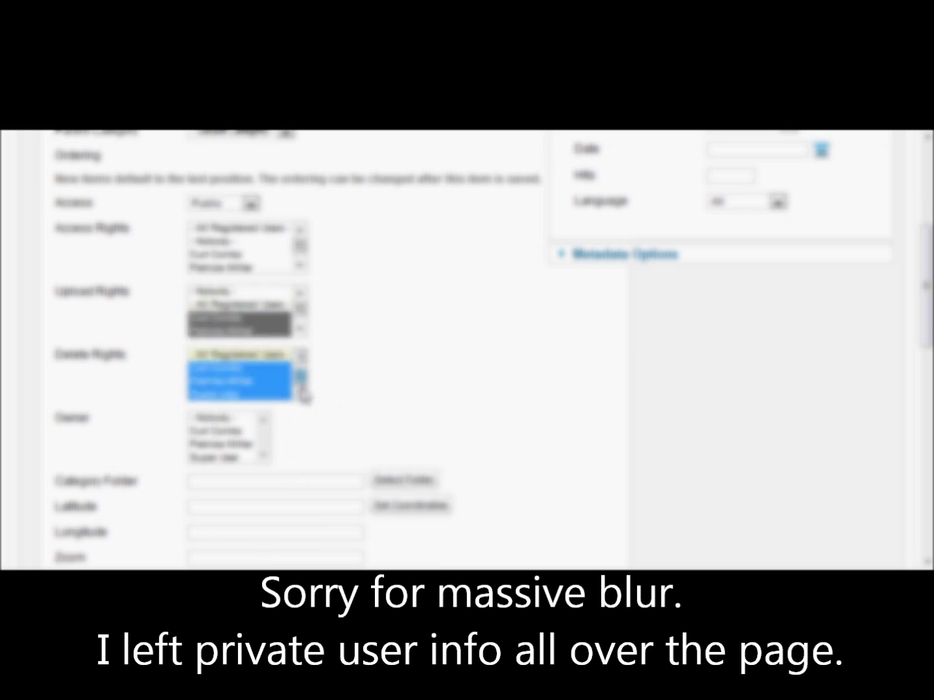
left_click(354, 390)
Assign a chosen user as the category owner
left_click(219, 443)
left_click(471, 389)
scroll(471, 393, "down", 3)
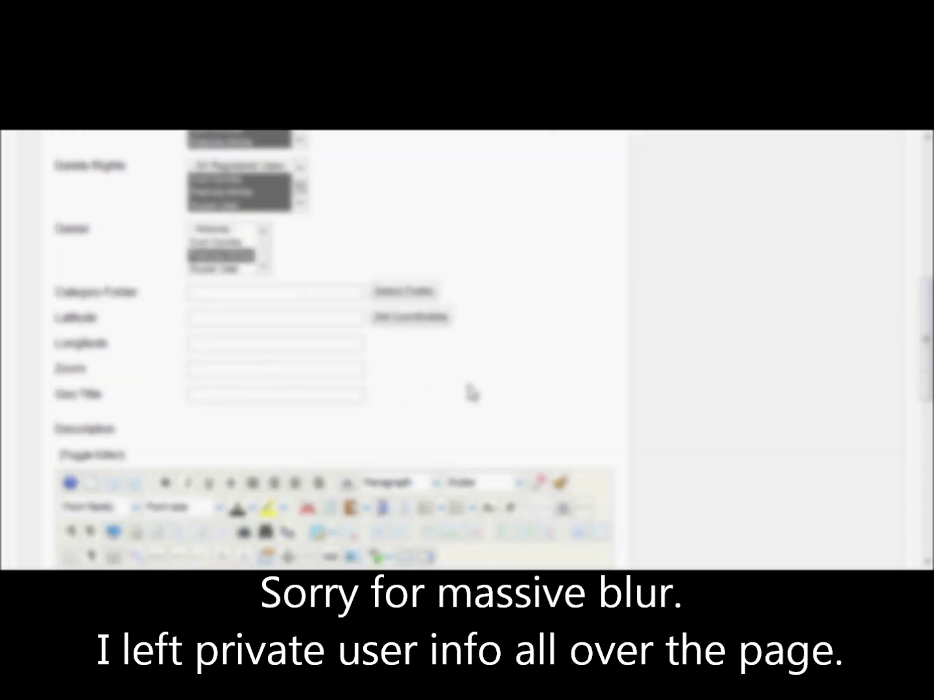
mouse_move(129, 303)
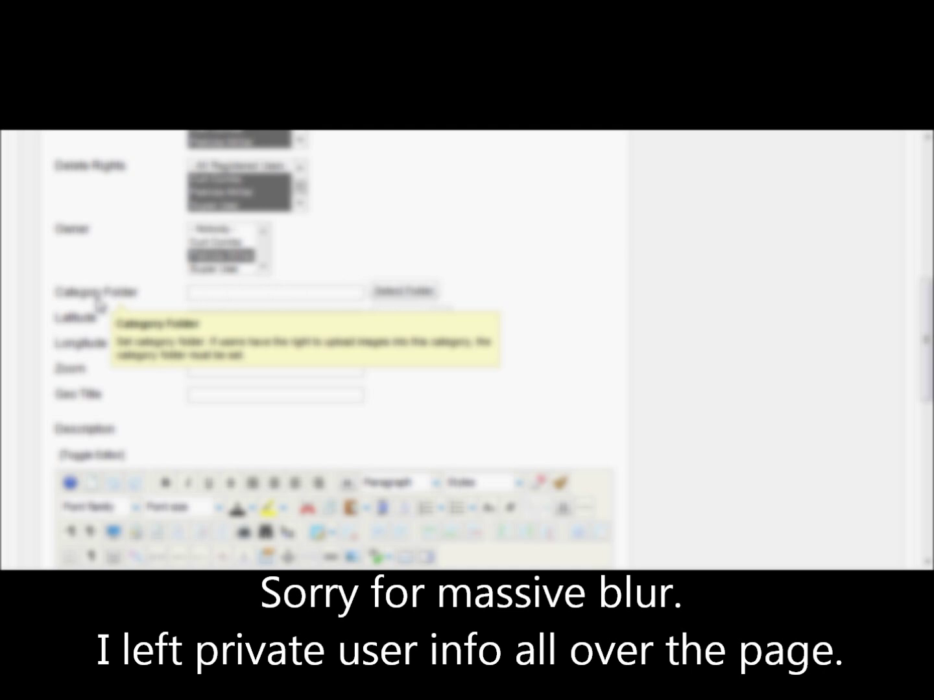
Create a climbin021812 image folder in the folder picker and insert it as the Category Folder
left_click(396, 297)
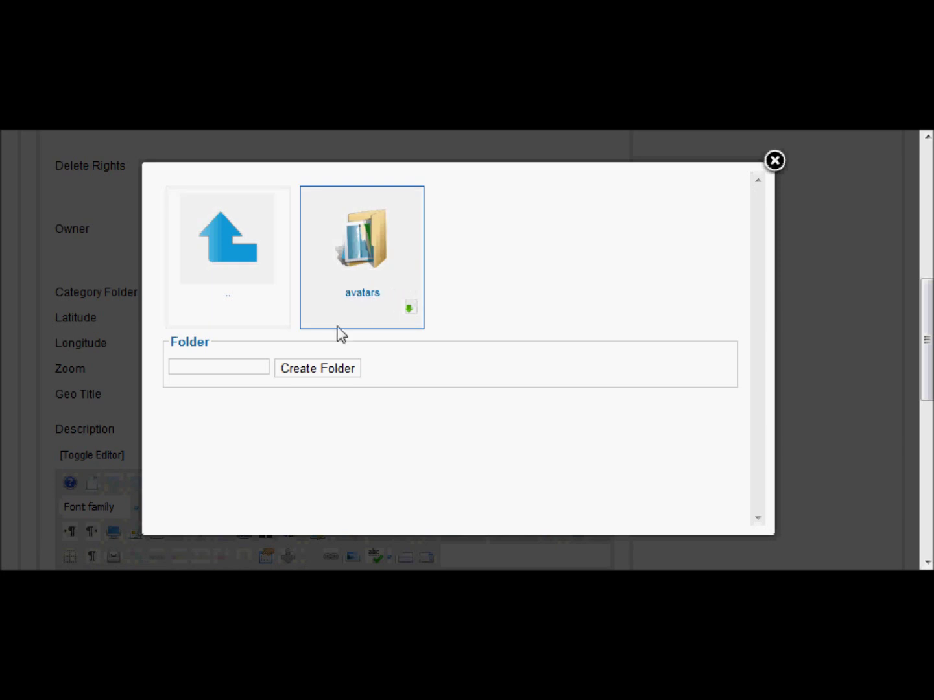
left_click(242, 368)
type("cli")
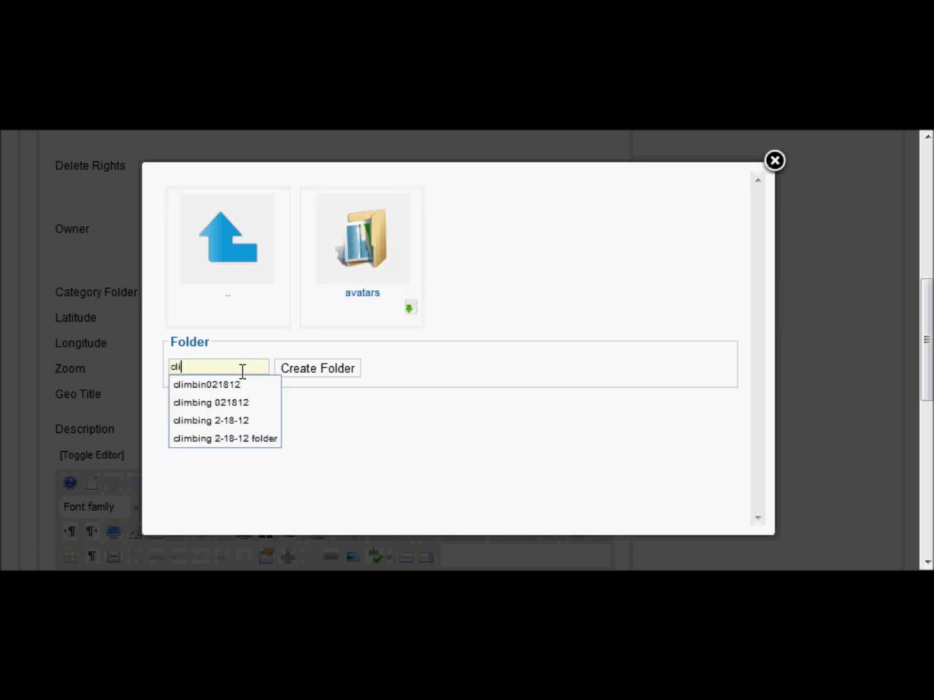
type("mbin")
key("Down")
key("Return")
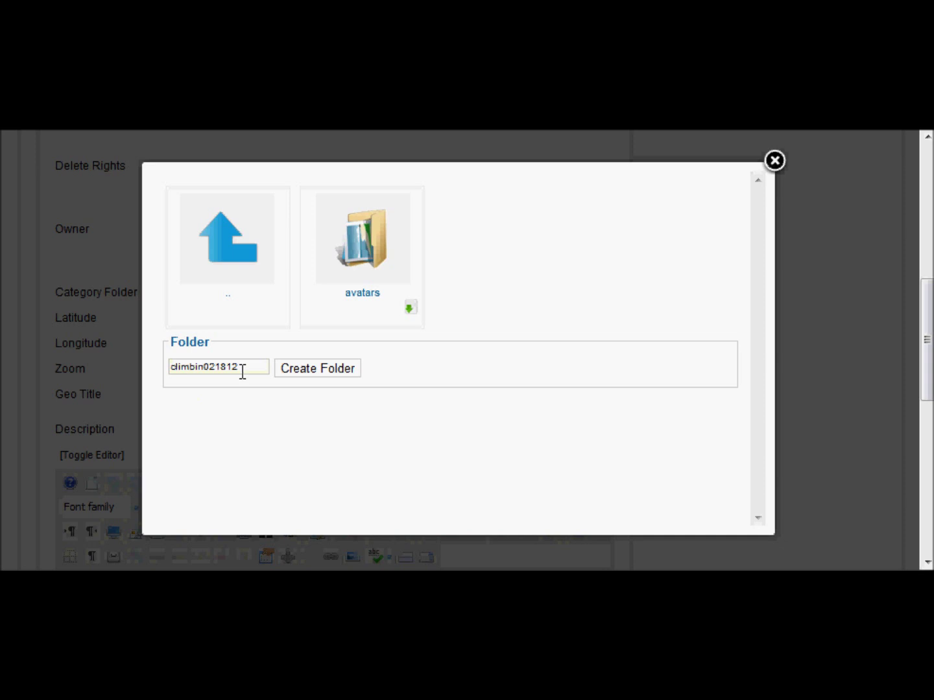
left_click(344, 370)
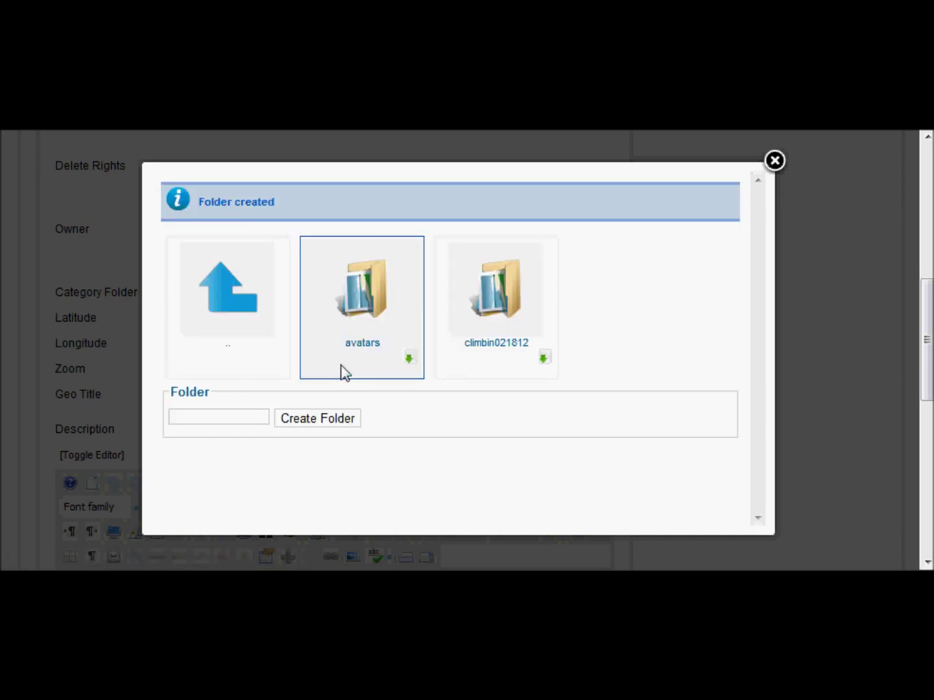
left_click(543, 359)
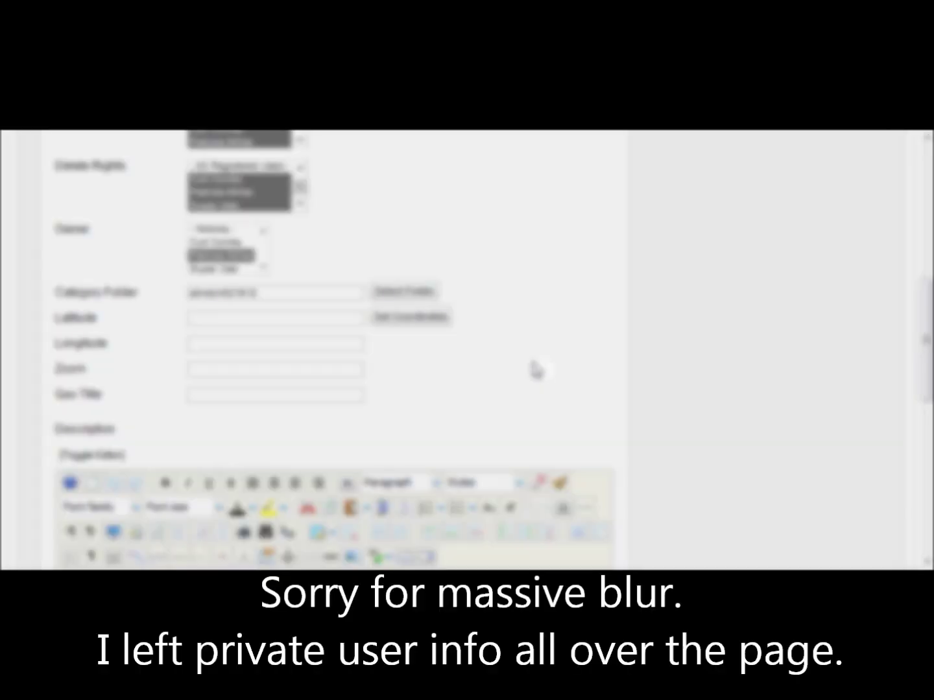
Save and close the Climbing 2-18-12 category
scroll(620, 333, "up", 3)
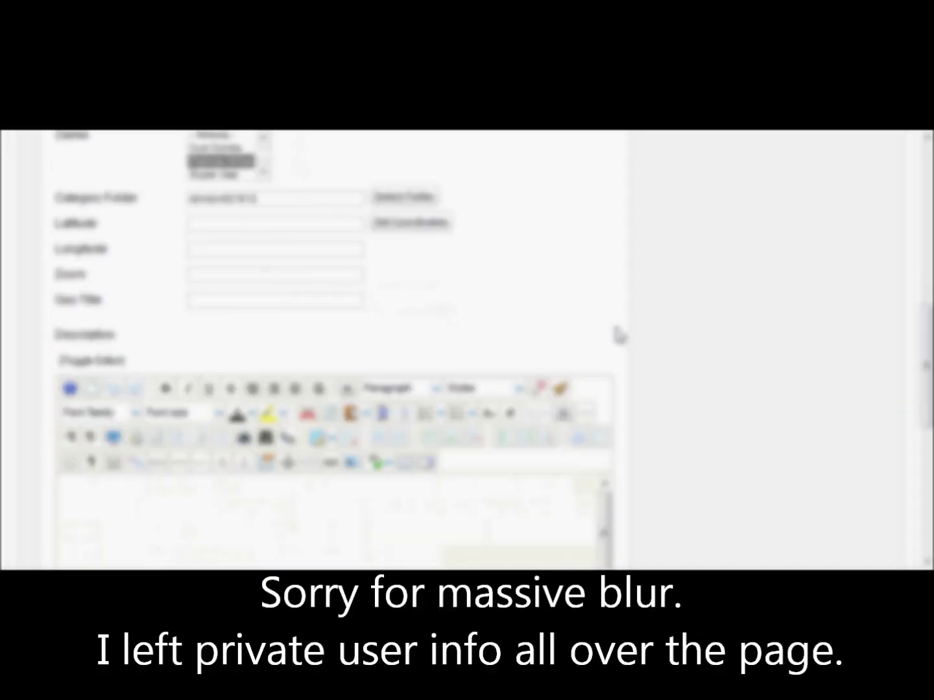
scroll(586, 350, "up", 3)
scroll(580, 354, "up", 1)
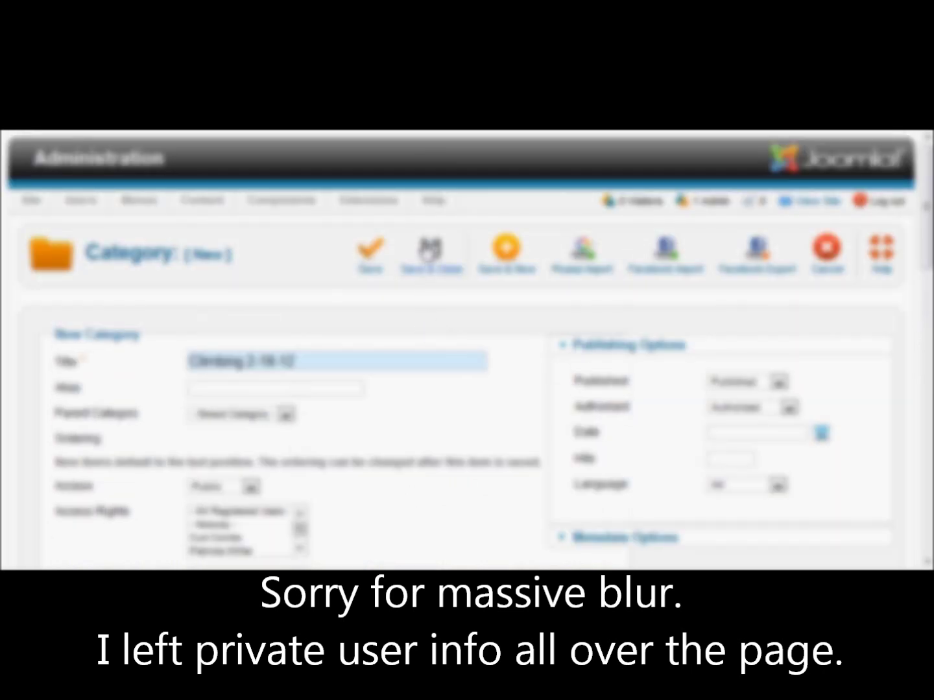
left_click(429, 249)
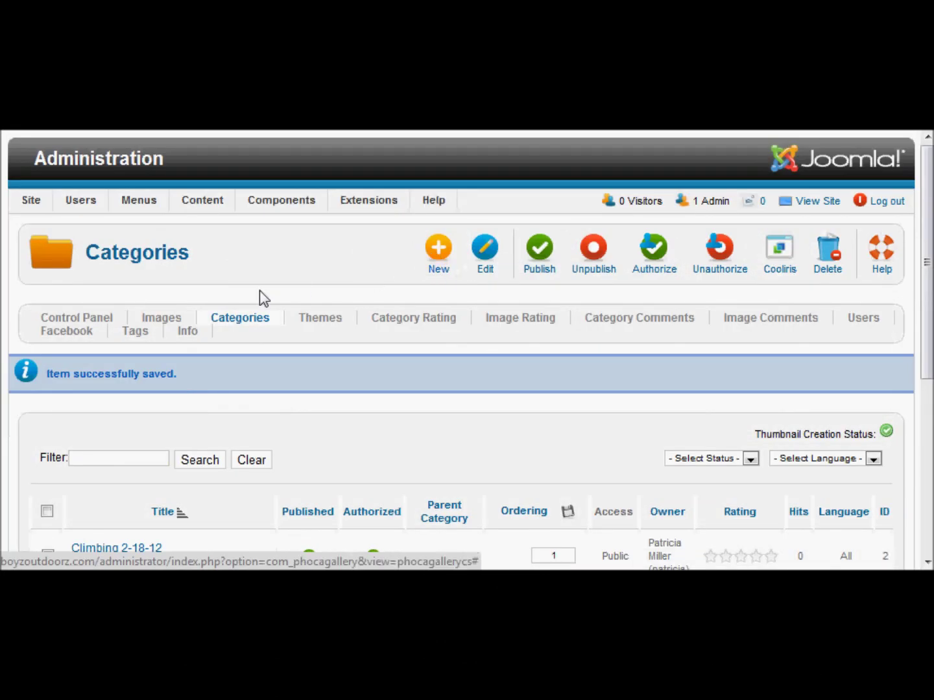
Switch to the Images manager and look over the empty image list
left_click(179, 318)
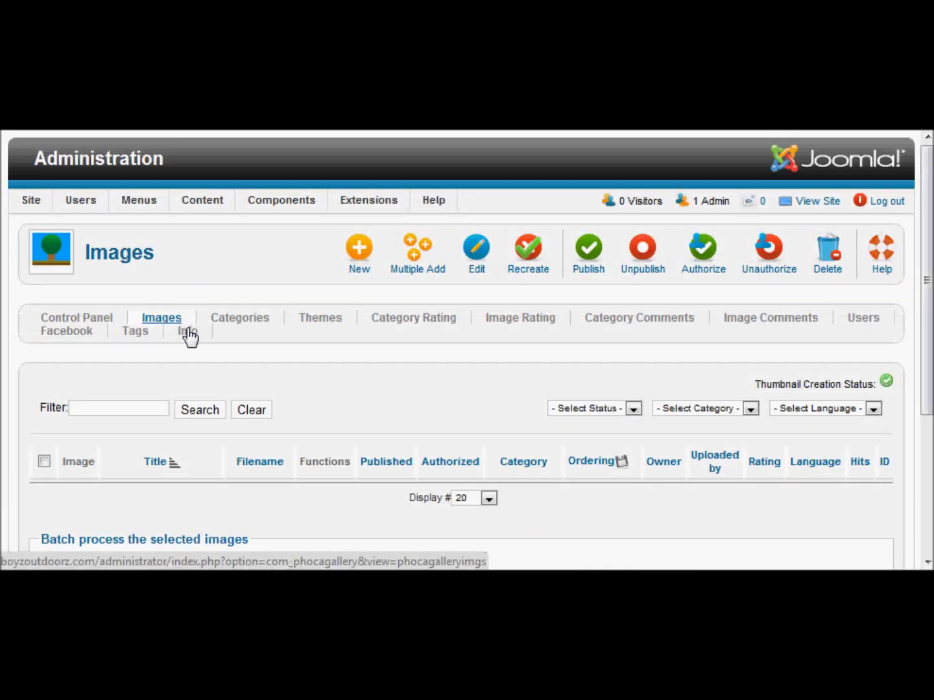
scroll(230, 375, "down", 3)
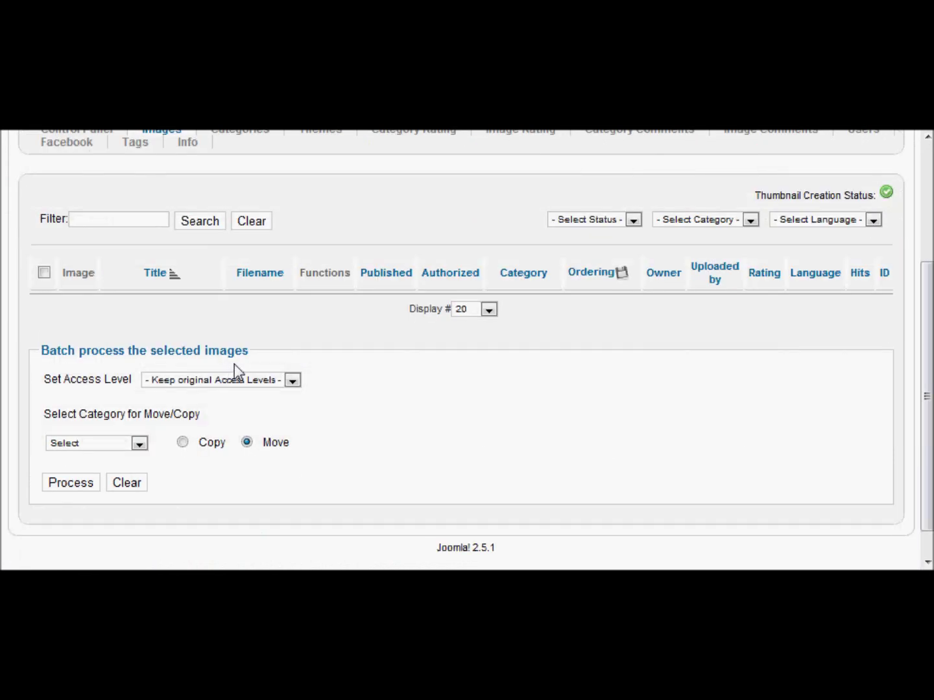
scroll(234, 369, "up", 3)
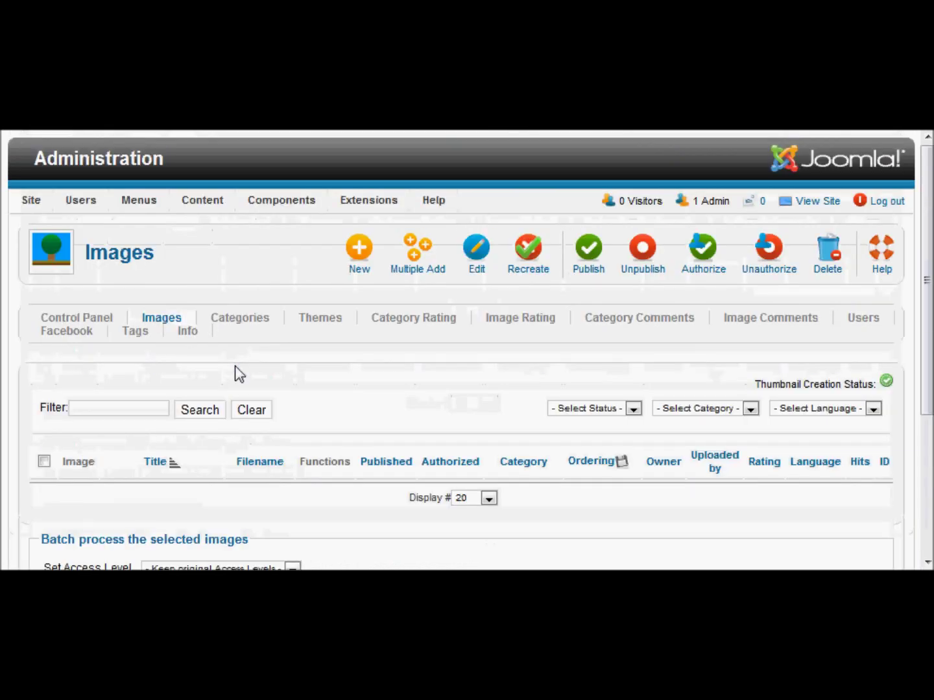
Open Multiple Add and scroll down to the Java Upload section, which is blocked as outdated
left_click(420, 269)
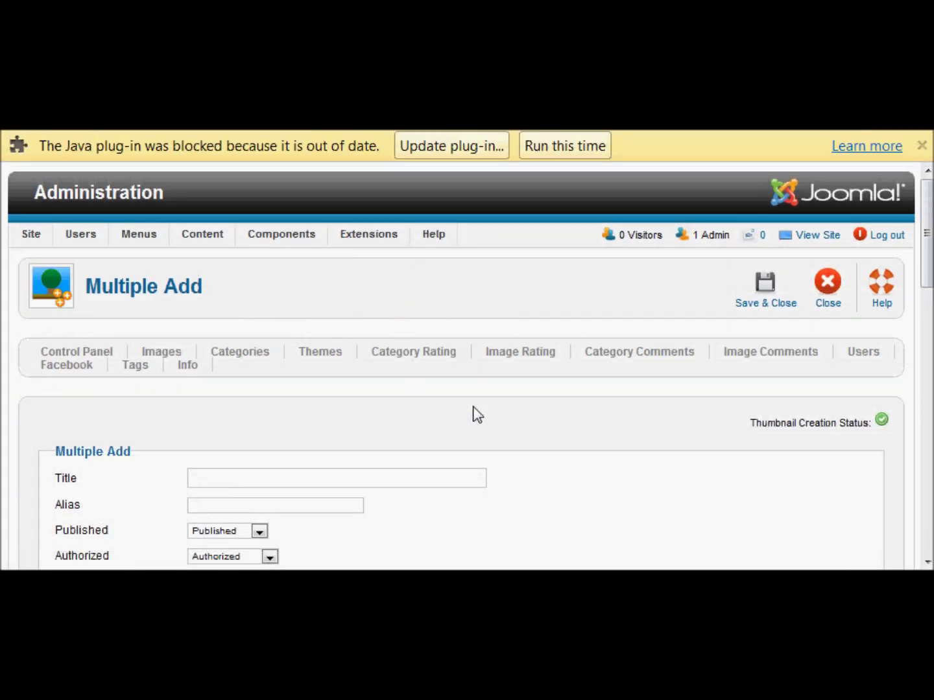
scroll(476, 415, "down", 3)
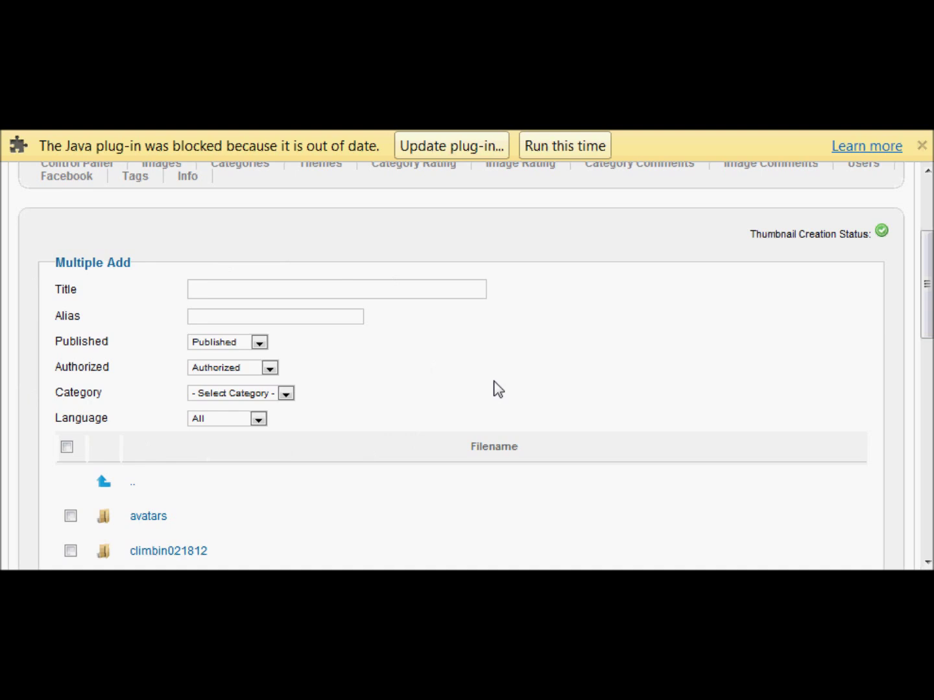
scroll(497, 388, "down", 2)
scroll(486, 379, "down", 2)
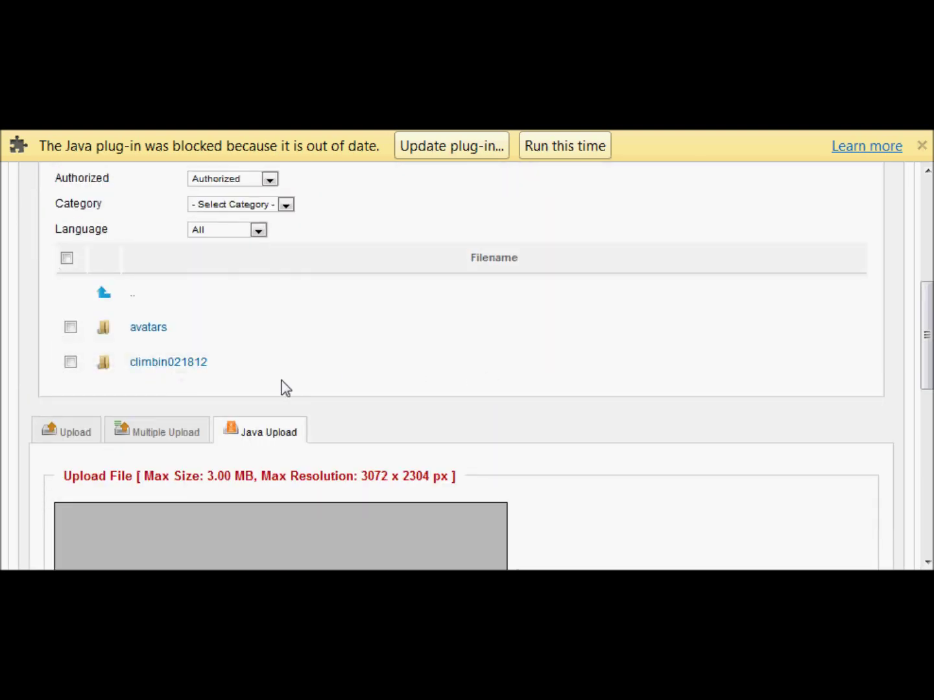
scroll(377, 365, "down", 2)
scroll(375, 350, "down", 2)
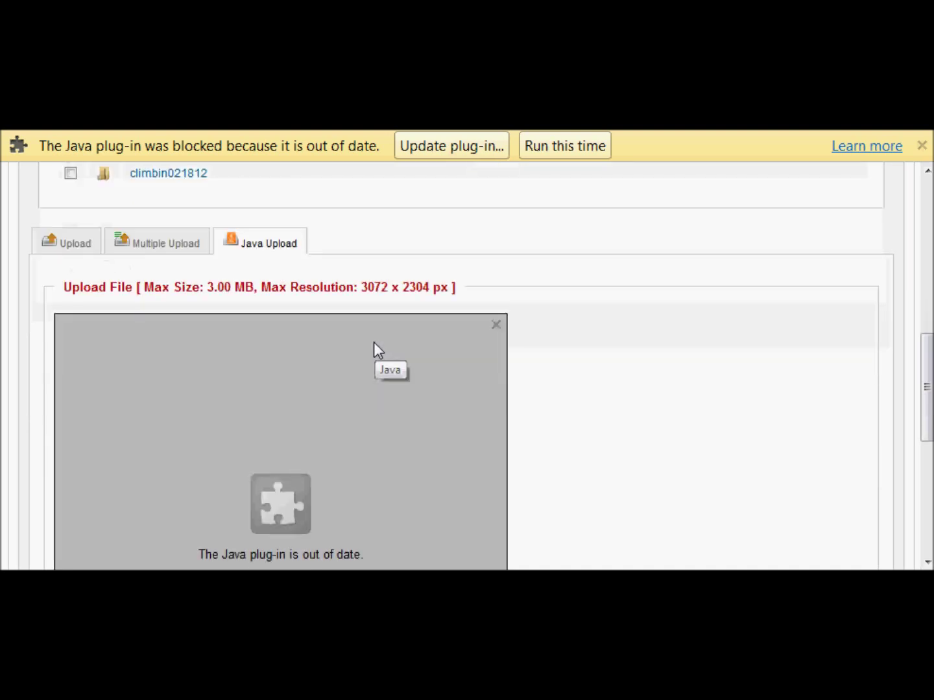
scroll(373, 344, "down", 2)
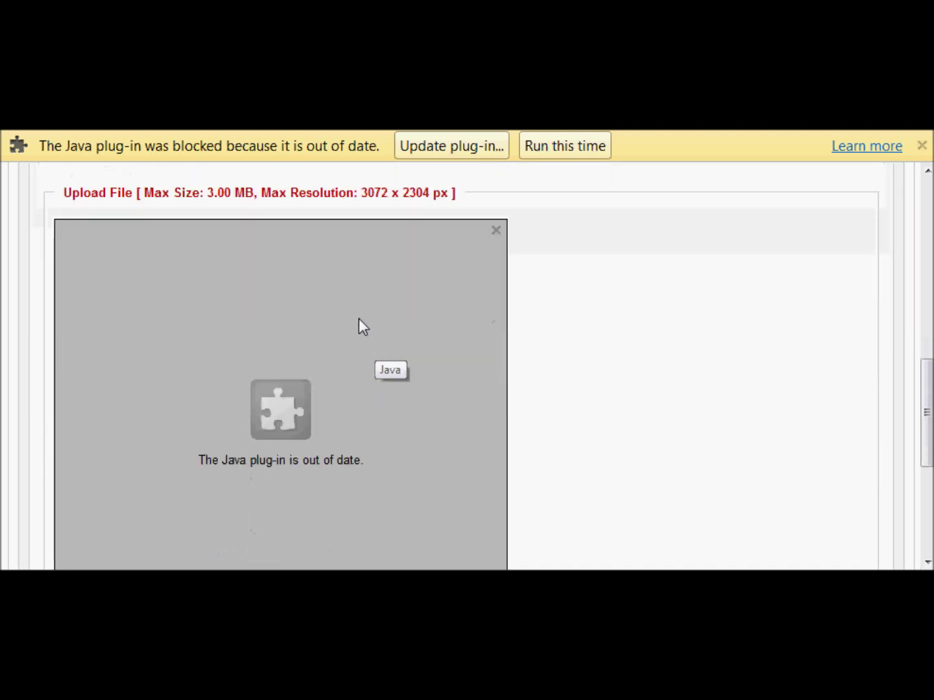
Allow the outdated Java uploader to run this time and accept its security warning
left_click(576, 158)
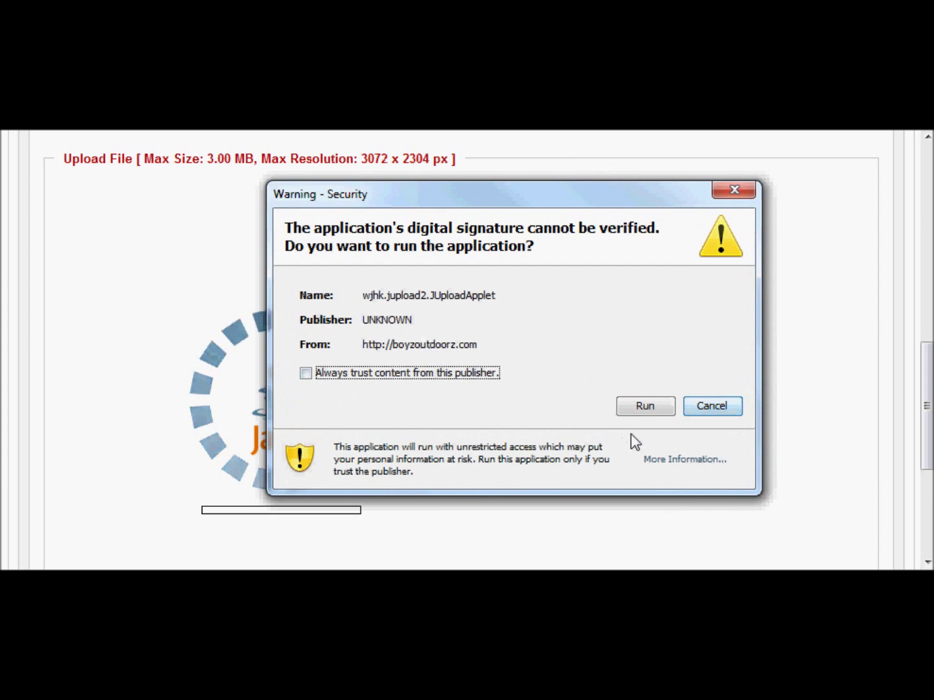
left_click(645, 408)
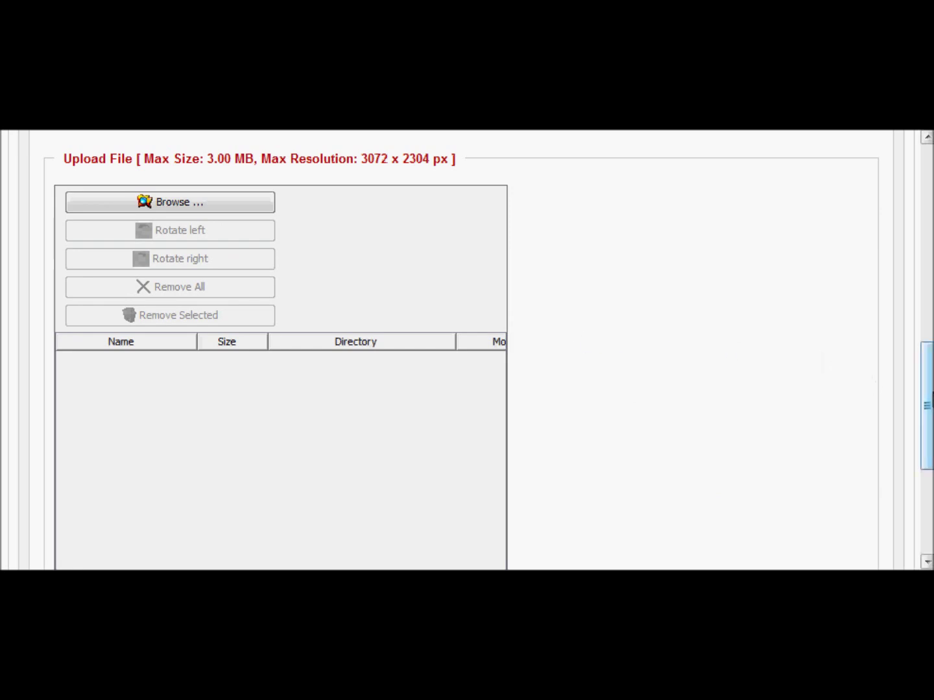
Drag the 45 JPG photos, starting at IMG_0211.JPG, into the Java uploader's file table
scroll(926, 421, "down", 2)
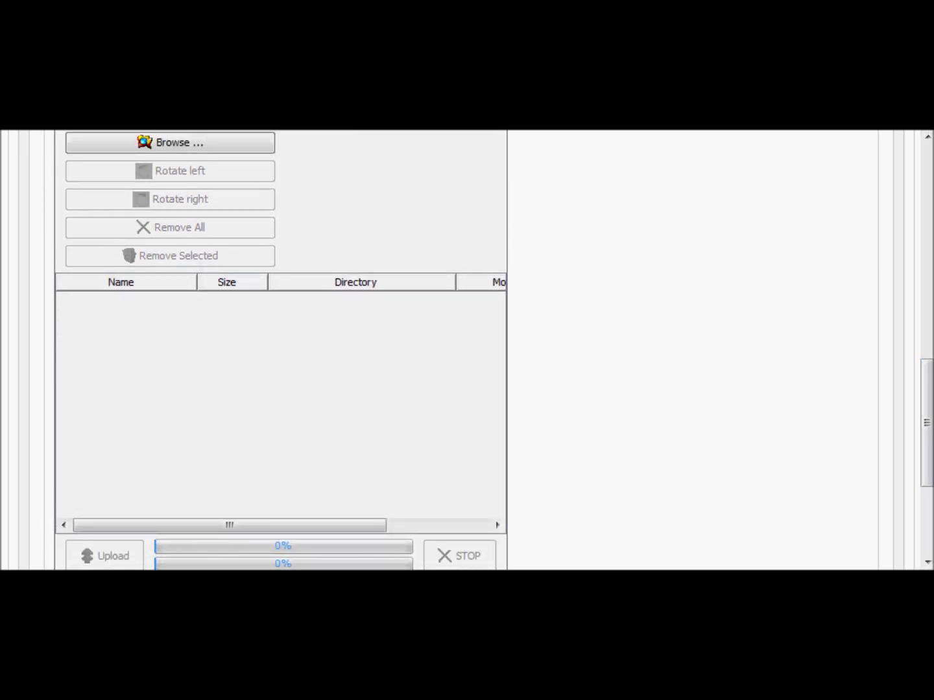
left_click_drag(60, 389, 347, 405)
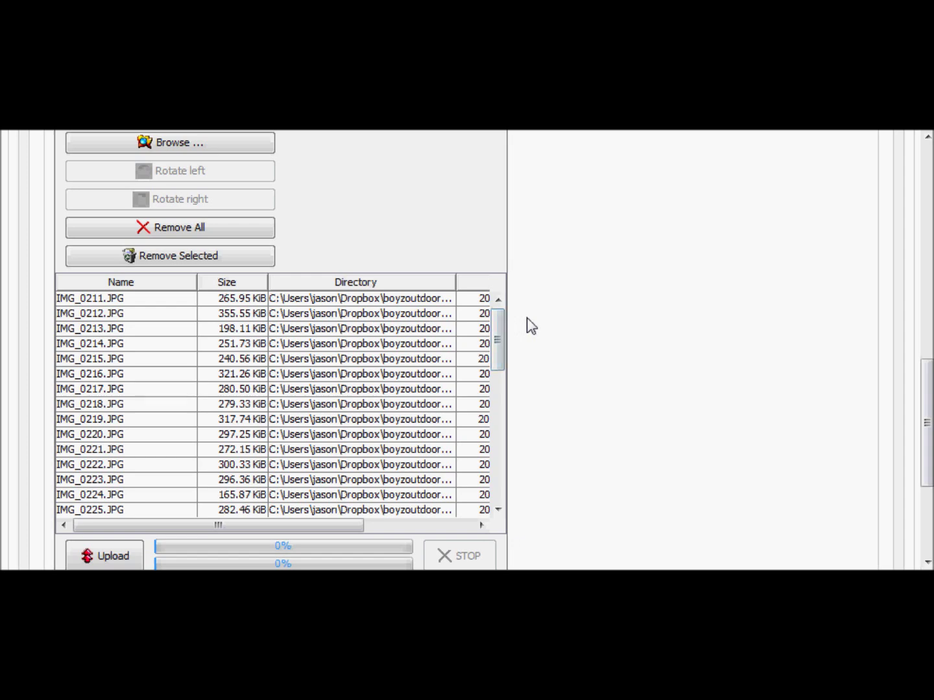
scroll(540, 254, "up", 6)
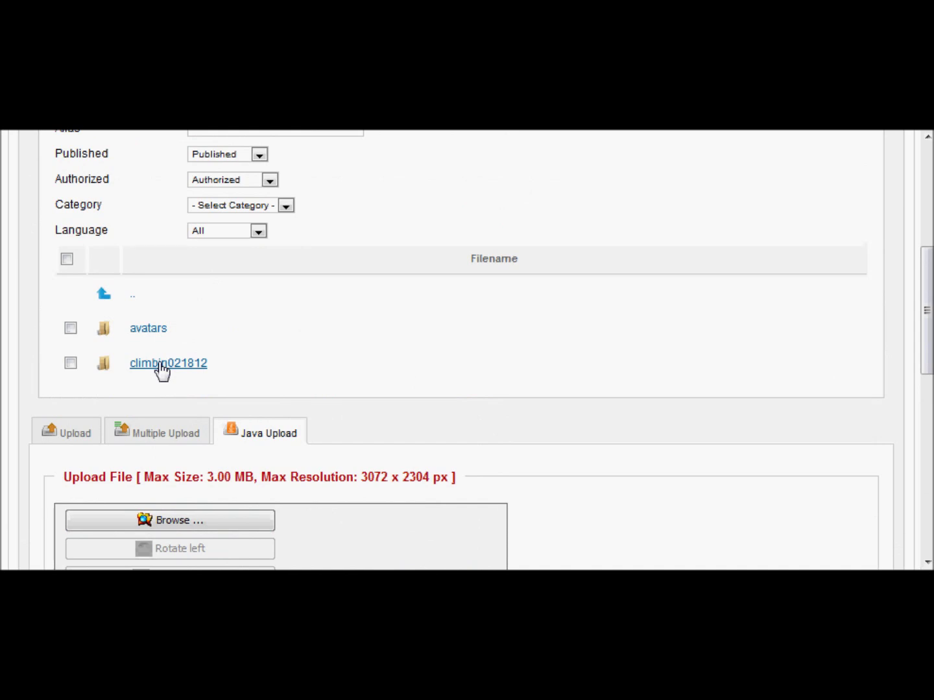
Open the climbin021812 folder as the upload destination and let the Java uploader run again
left_click(161, 365)
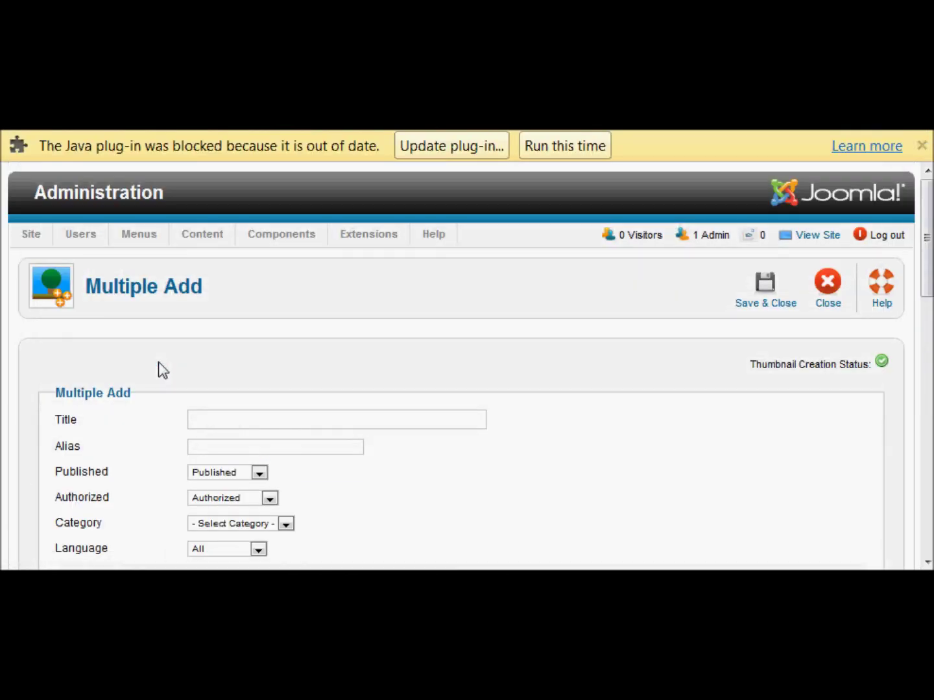
left_click(566, 147)
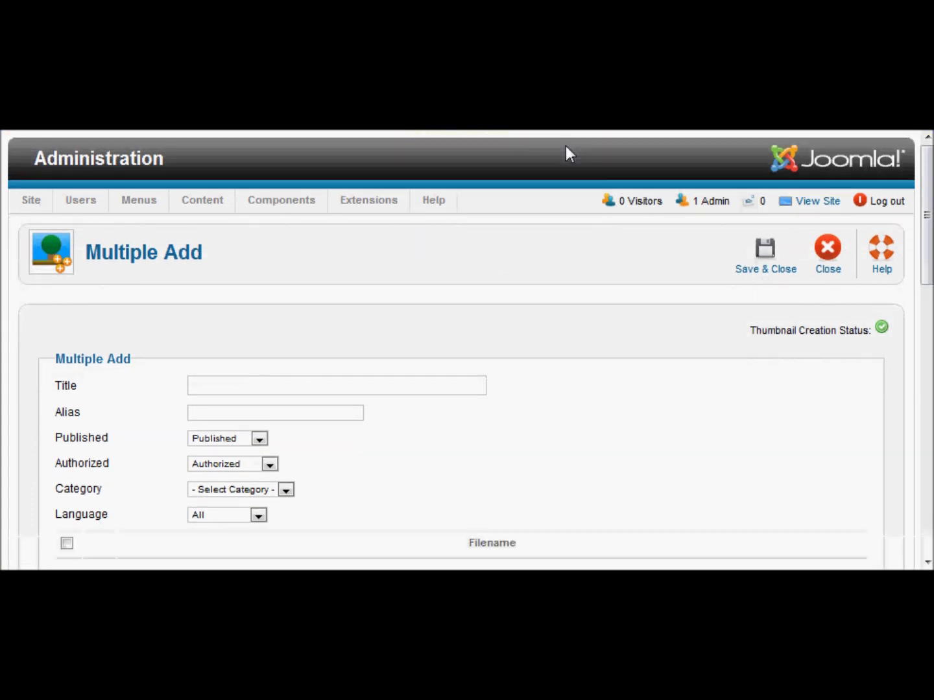
scroll(484, 413, "down", 9)
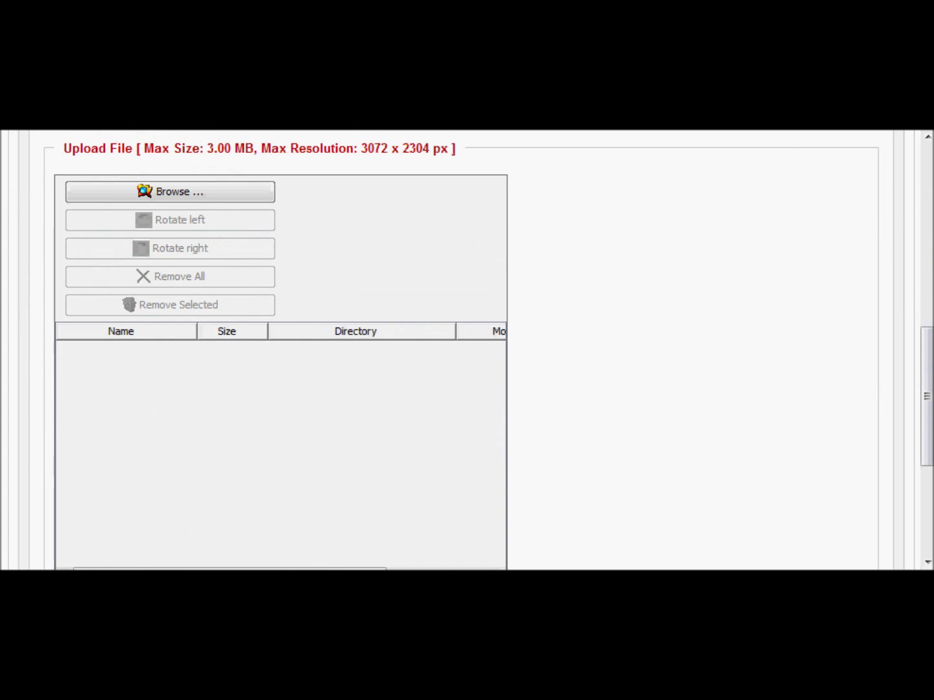
Drag the JPG photos into the uploader's file table again, then scroll to the Upload button
left_click_drag(596, 411, 348, 448)
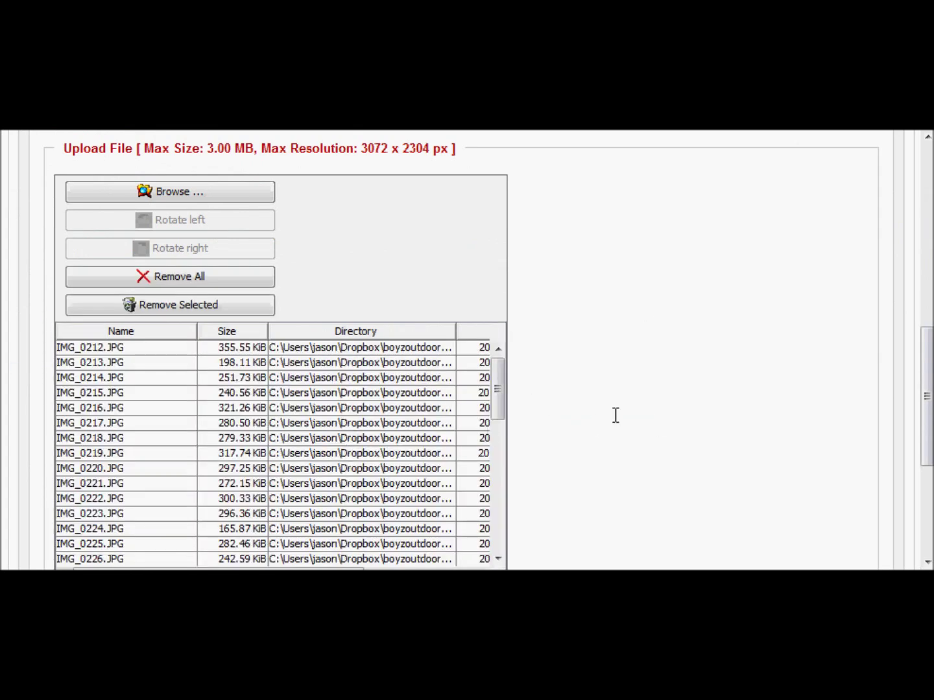
scroll(612, 415, "up", 6)
scroll(461, 428, "down", 3)
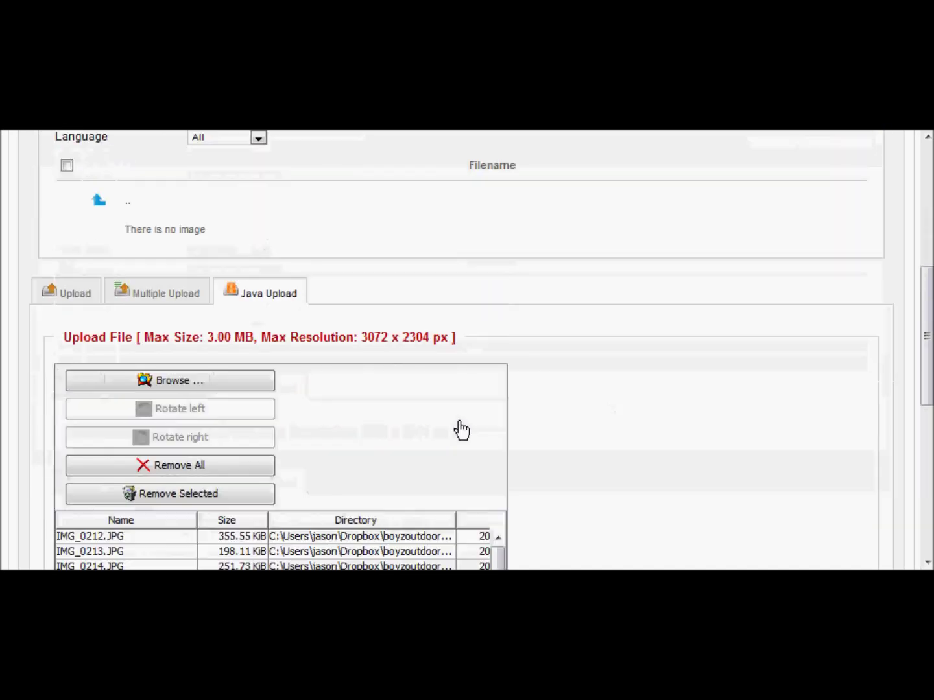
scroll(458, 428, "down", 4)
scroll(458, 425, "up", 5)
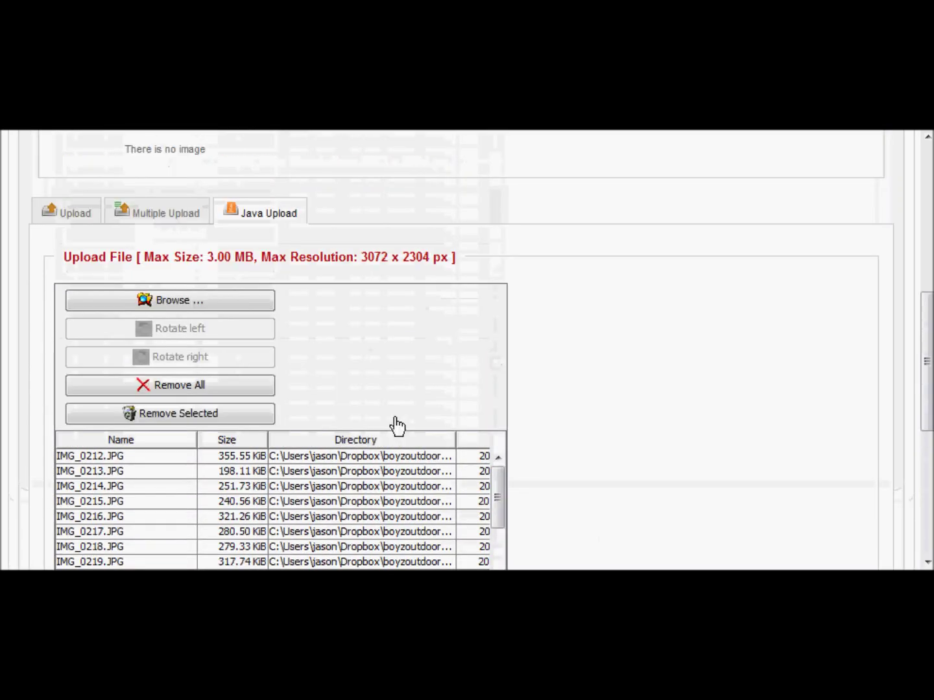
scroll(318, 415, "down", 4)
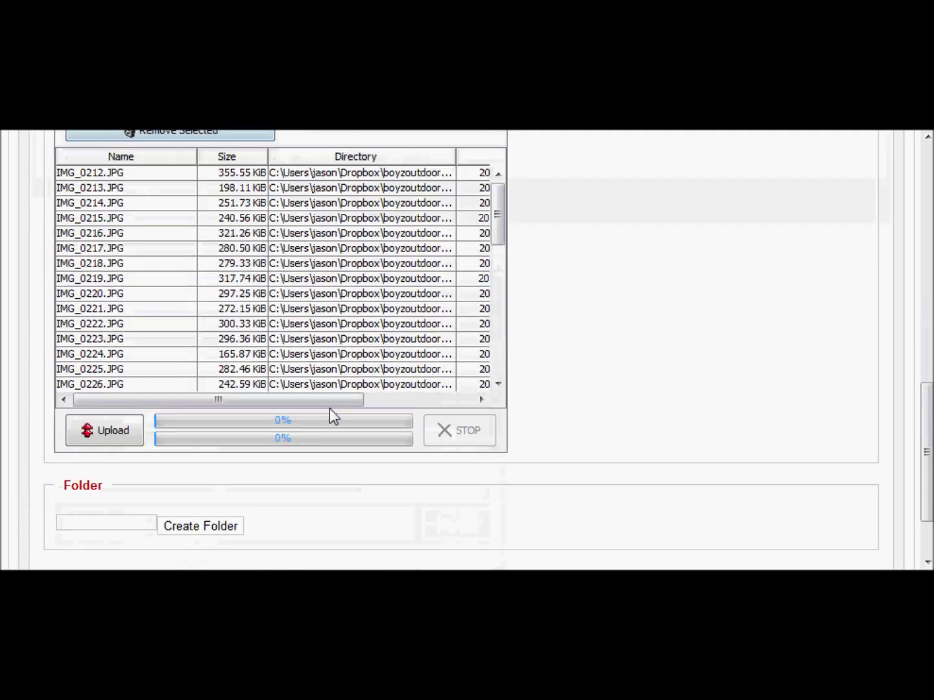
Start uploading the 45 queued photos into the climbin021812 folder
left_click(103, 435)
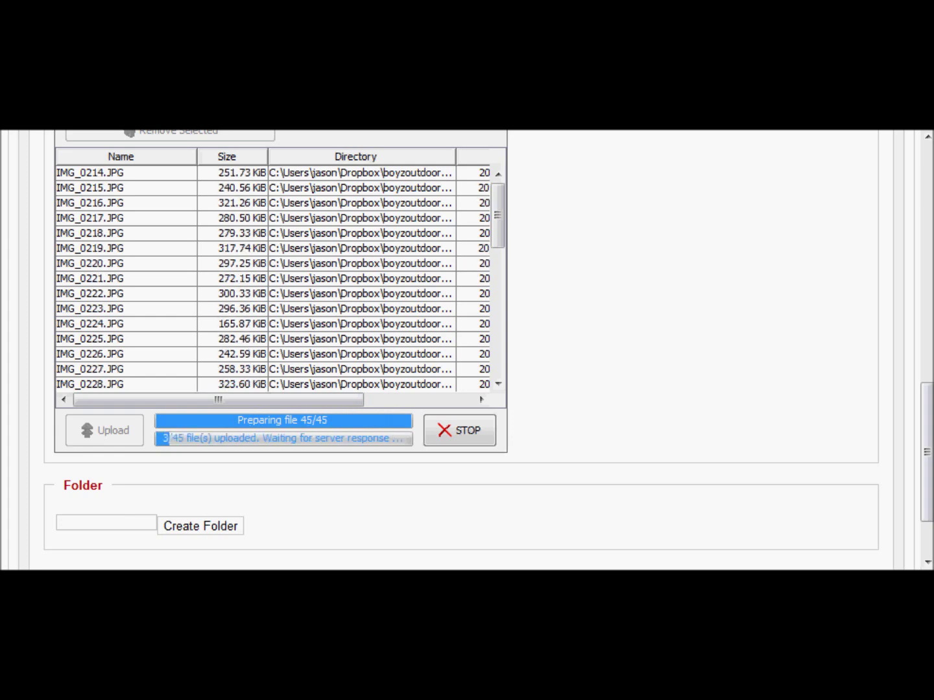
scroll(321, 288, "up", 2)
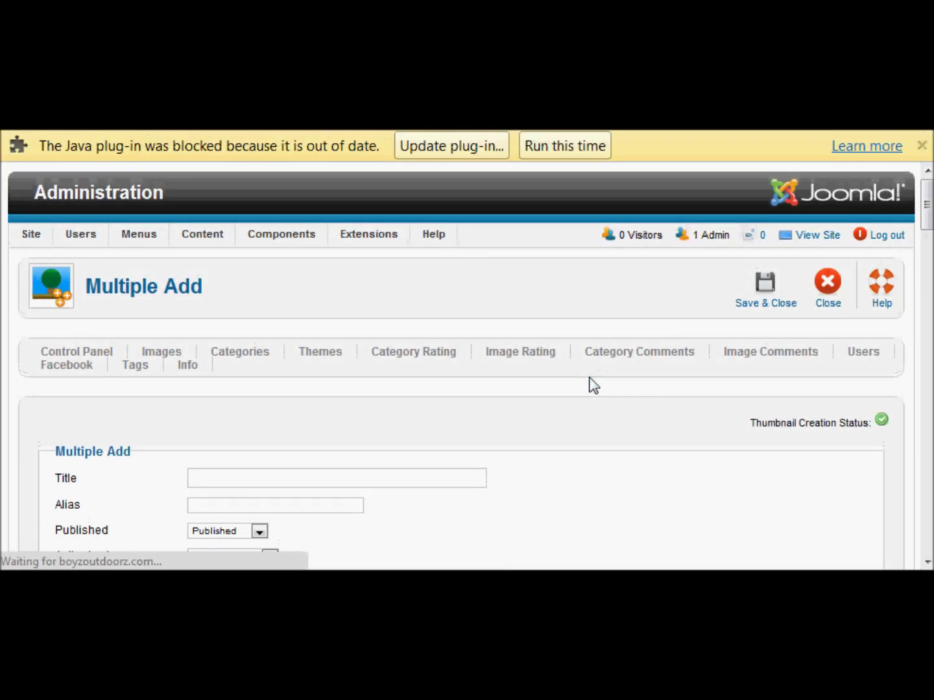
Let the Java plug-in run and scroll through the uploaded climbin021812 images, from img_0202.jpg onward
left_click(568, 146)
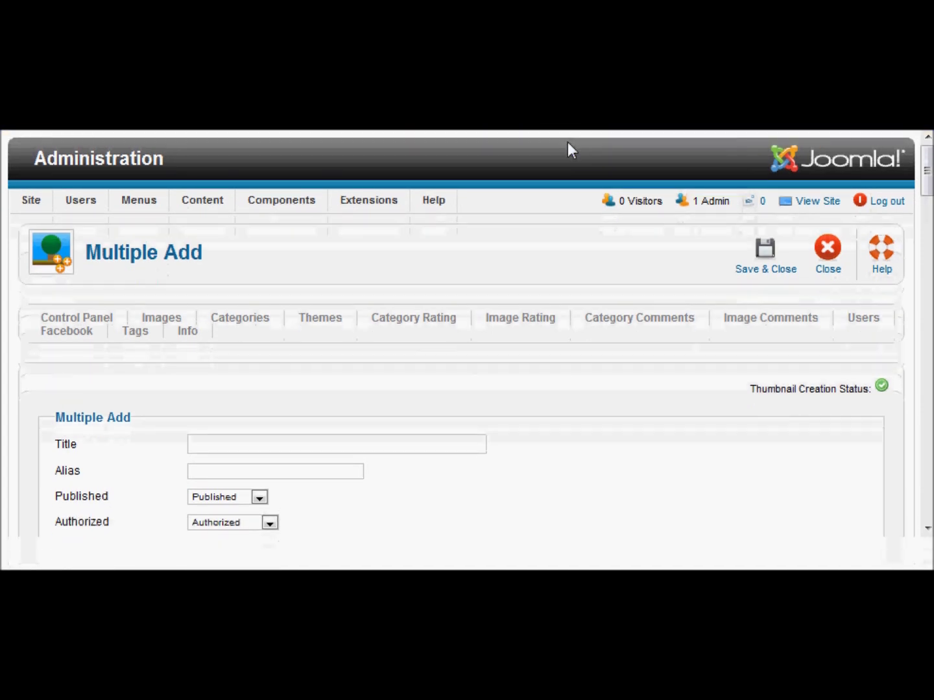
scroll(610, 382, "down", 8)
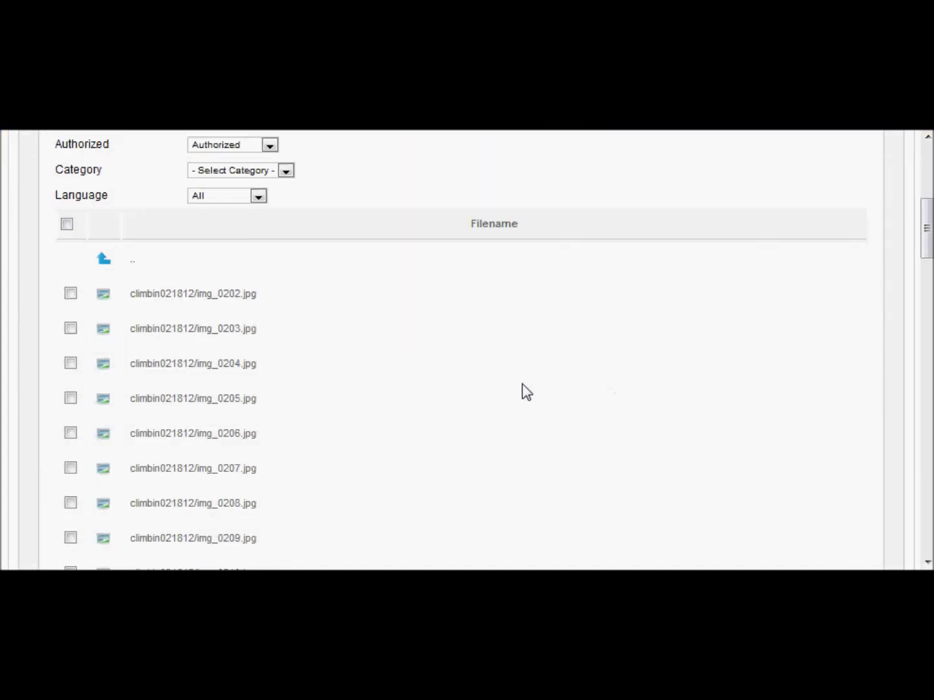
scroll(340, 401, "down", 2)
scroll(204, 498, "down", 4)
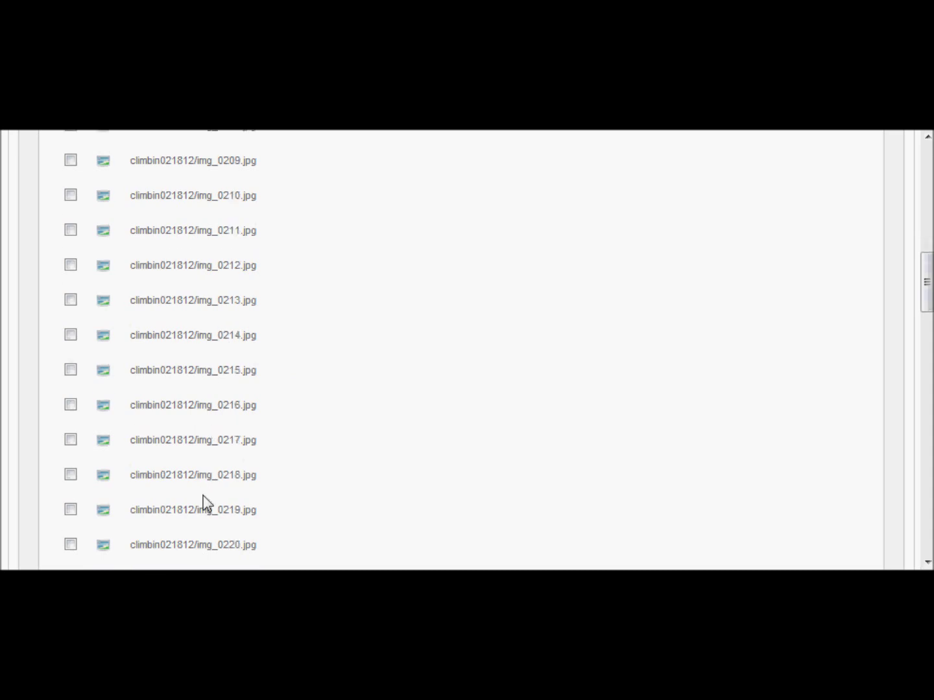
scroll(198, 496, "down", 17)
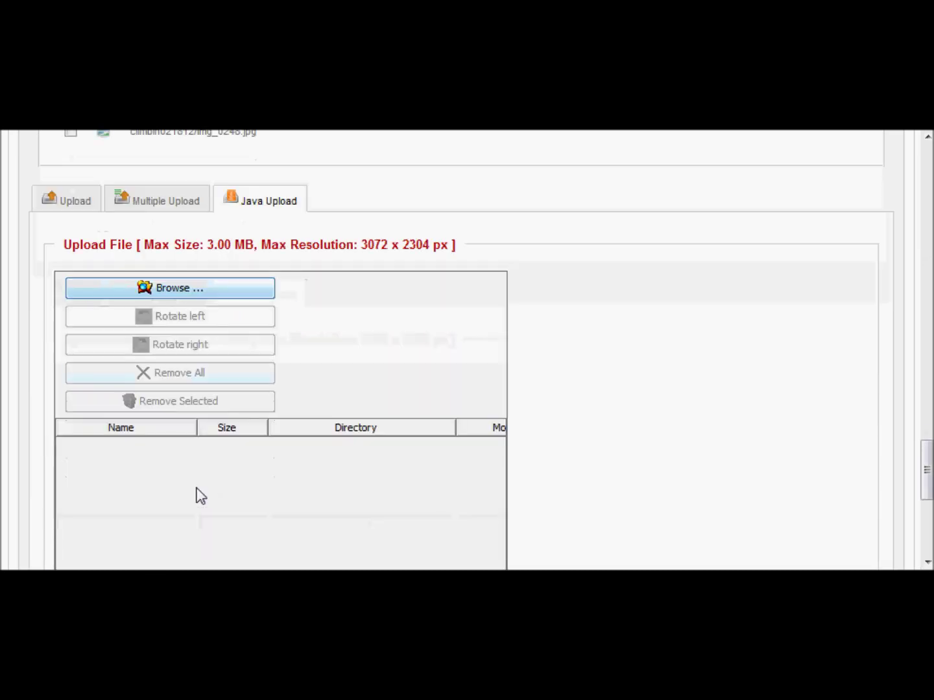
scroll(198, 496, "up", 20)
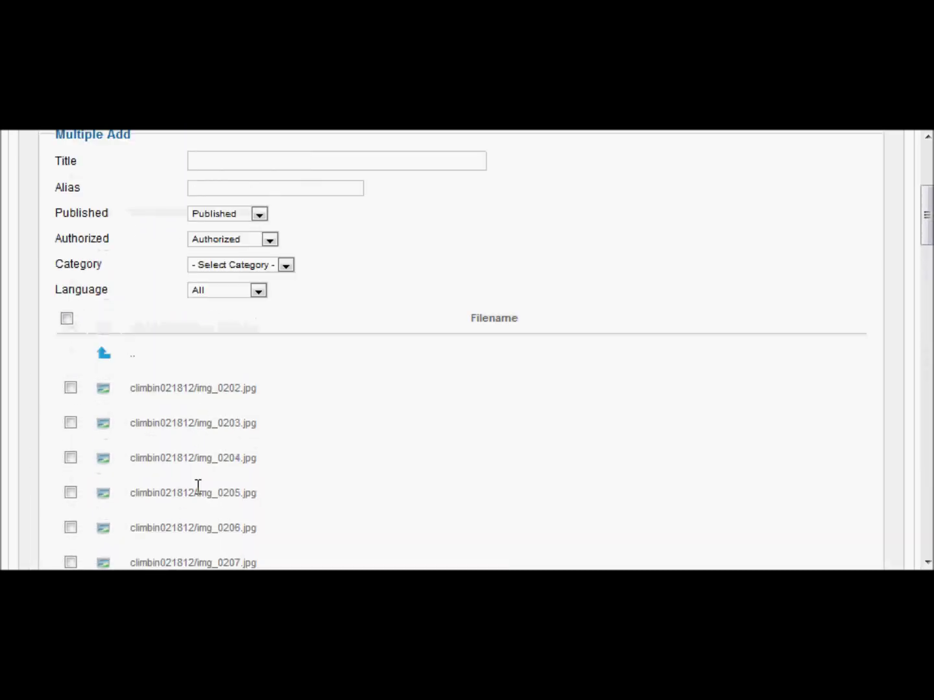
scroll(210, 458, "up", 2)
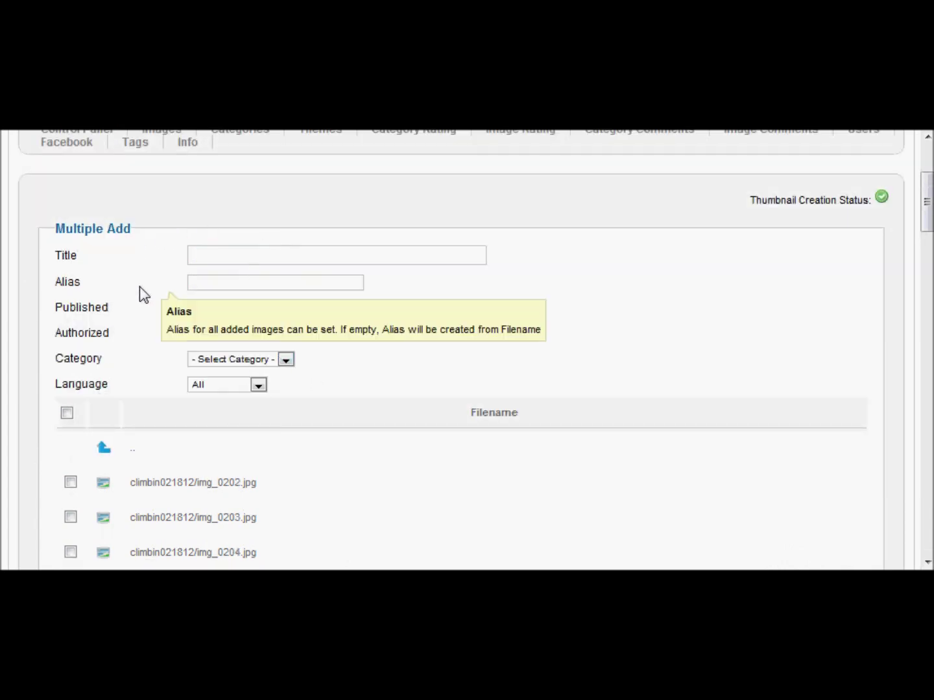
mouse_move(98, 262)
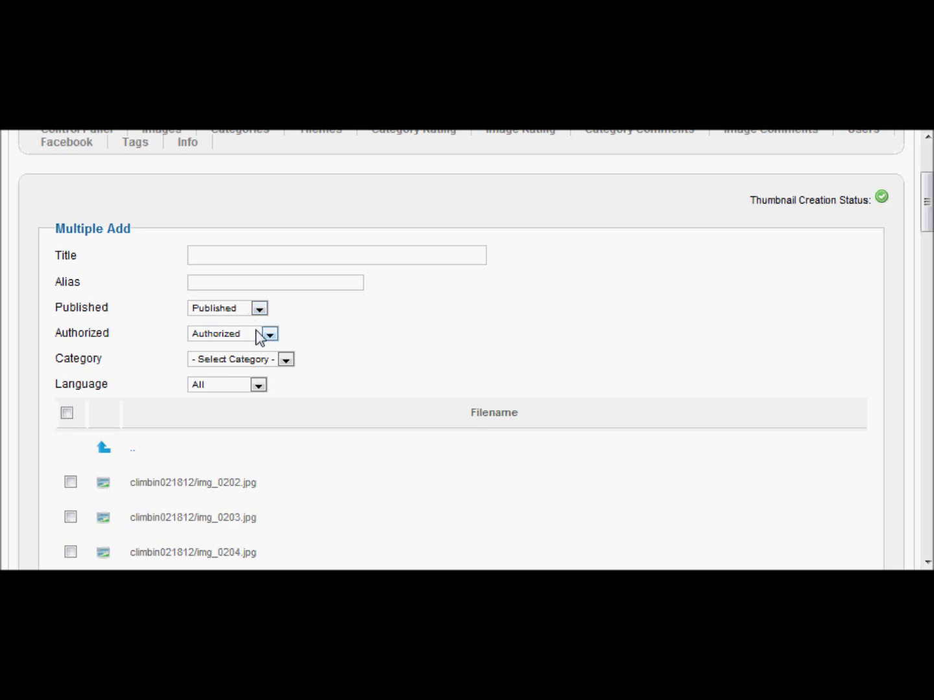
Set the Multiple Add category to Climbing 2-18-12 and review the checked climbing photos
left_click(280, 360)
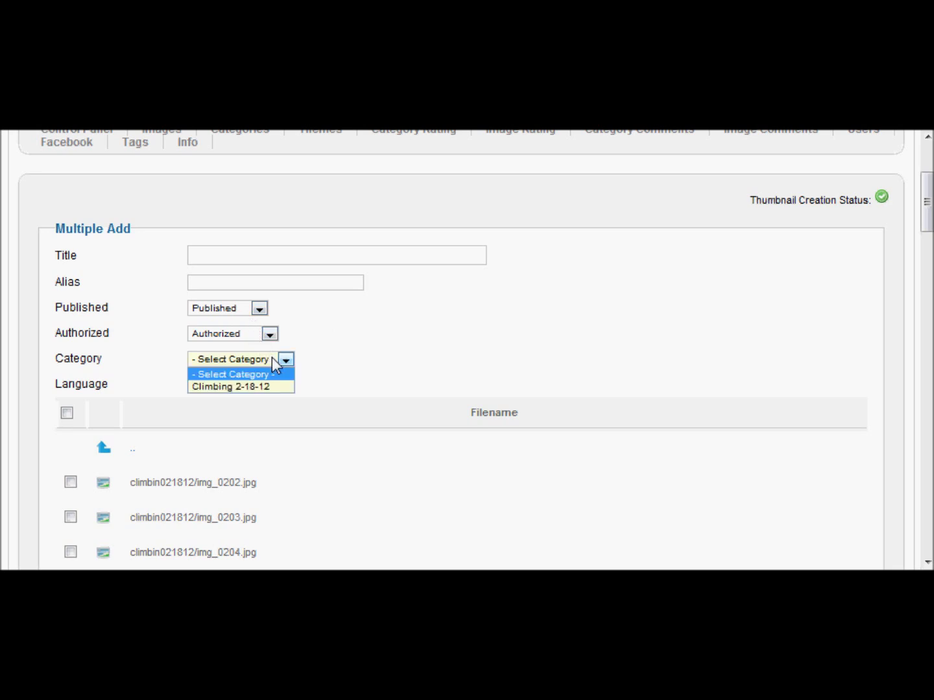
left_click(252, 388)
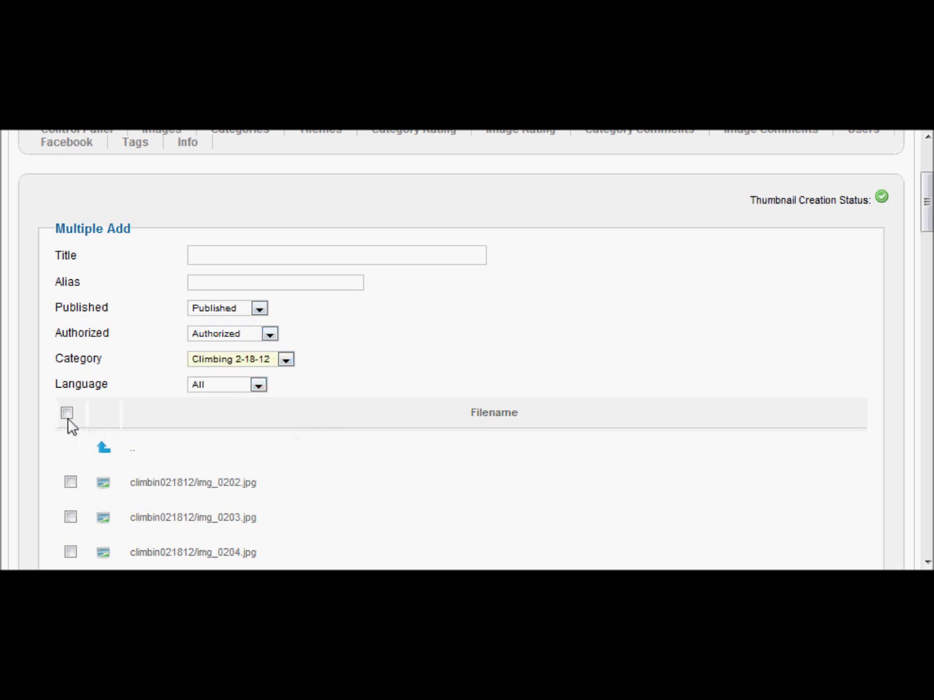
scroll(119, 425, "down", 5)
scroll(118, 422, "up", 5)
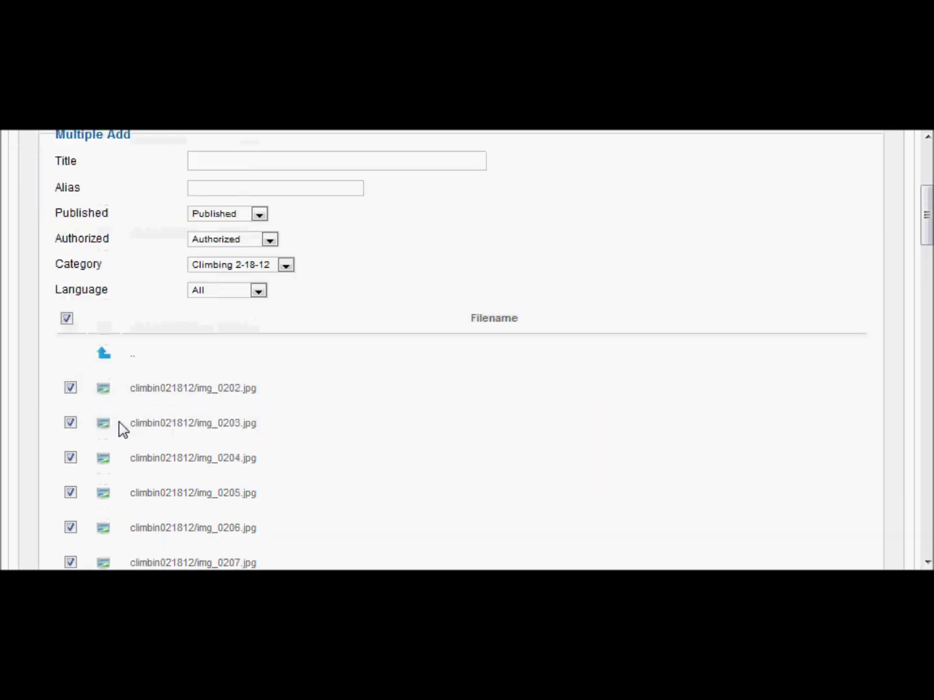
scroll(119, 421, "up", 3)
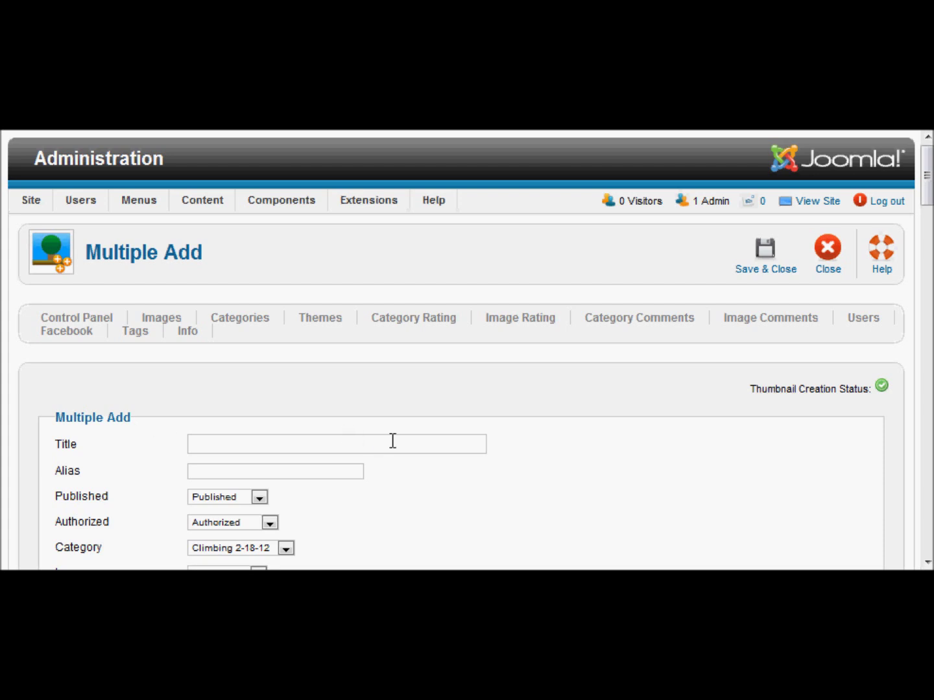
scroll(400, 440, "down", 2)
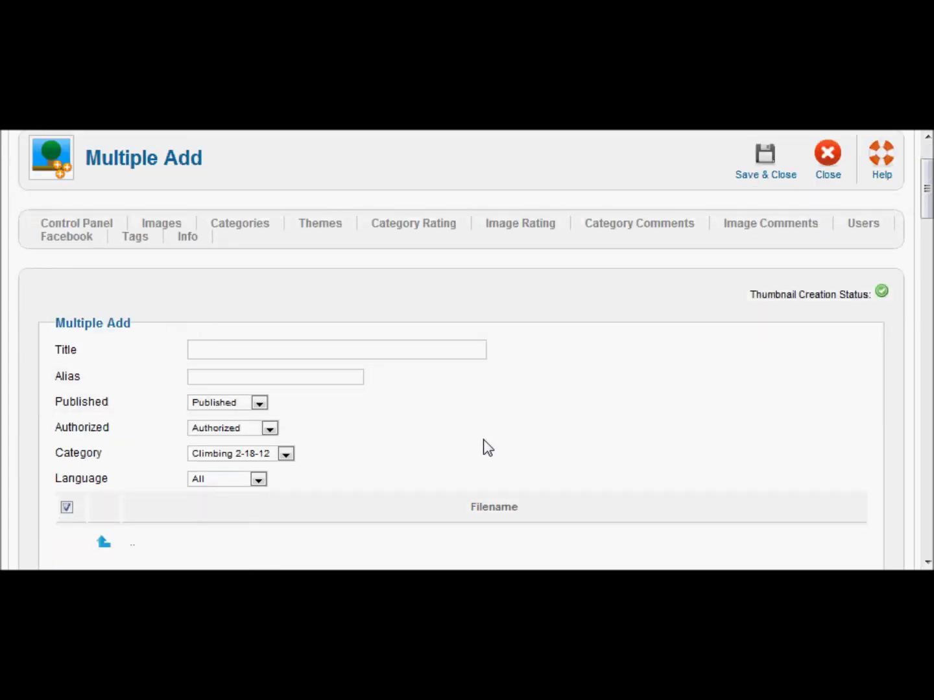
scroll(637, 438, "up", 2)
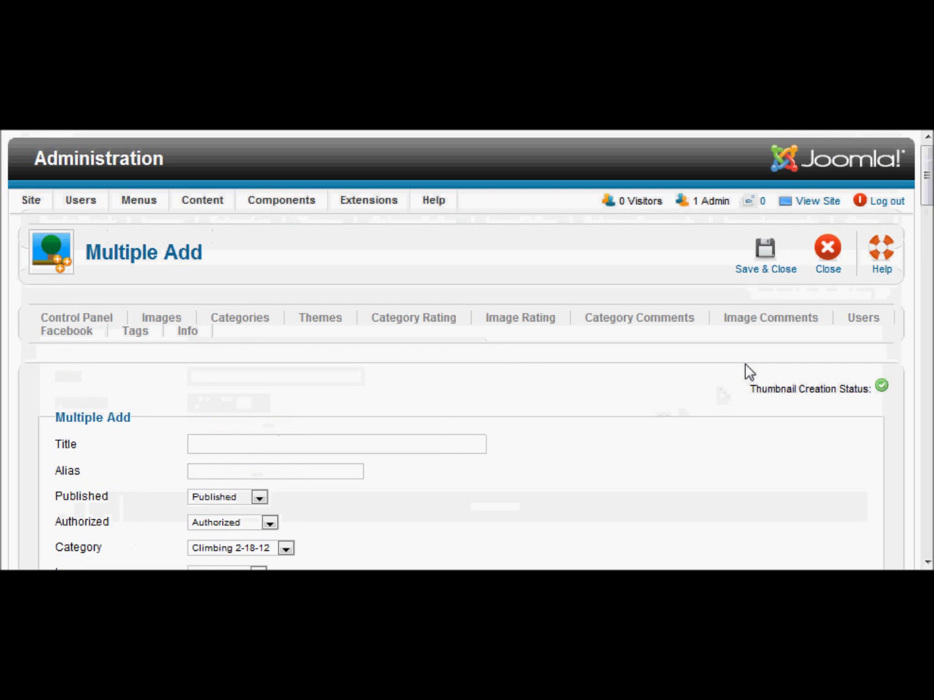
Save the selected photos and confirm the 45 added images in the Images list
left_click(778, 270)
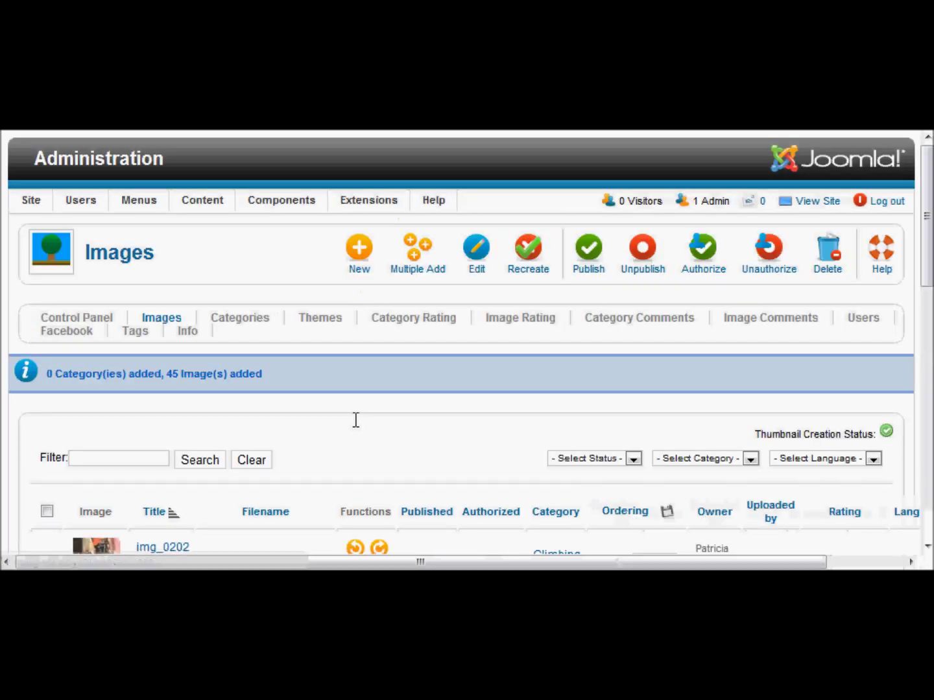
scroll(305, 371, "down", 15)
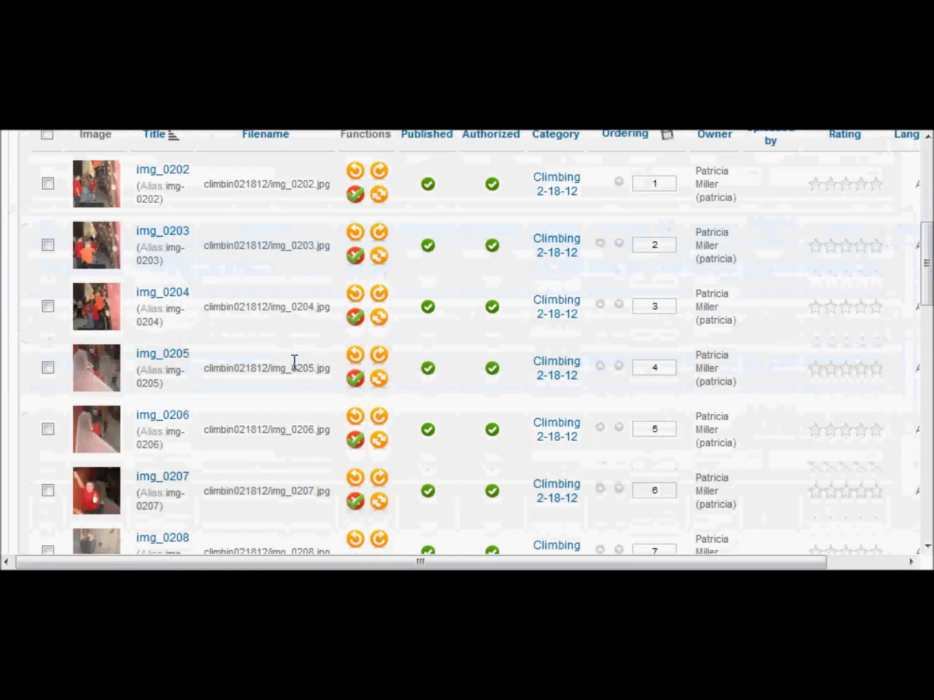
scroll(295, 365, "down", 4)
scroll(294, 364, "up", 7)
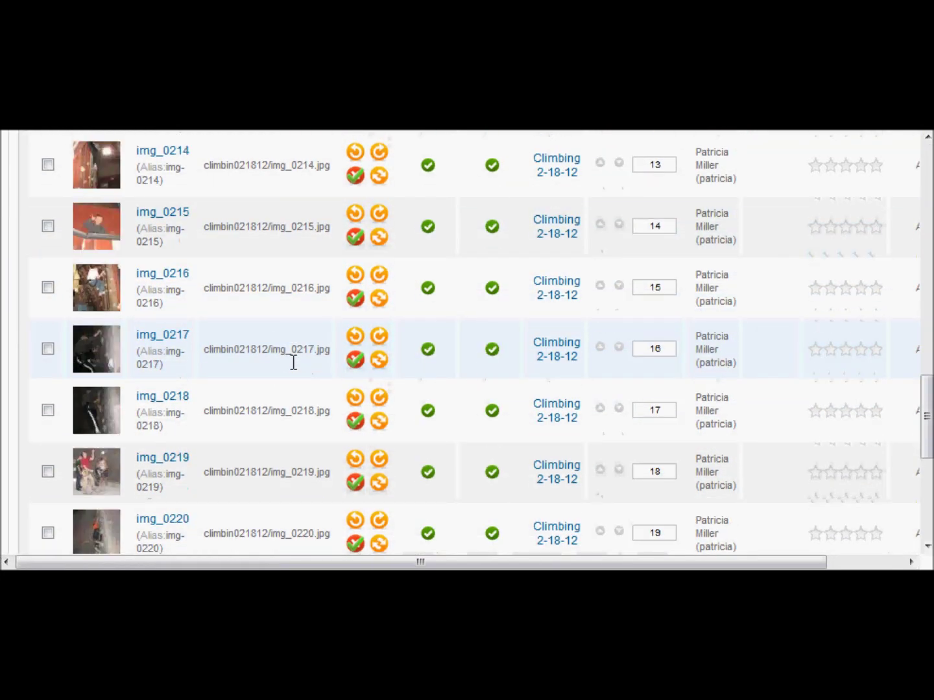
scroll(293, 363, "up", 2)
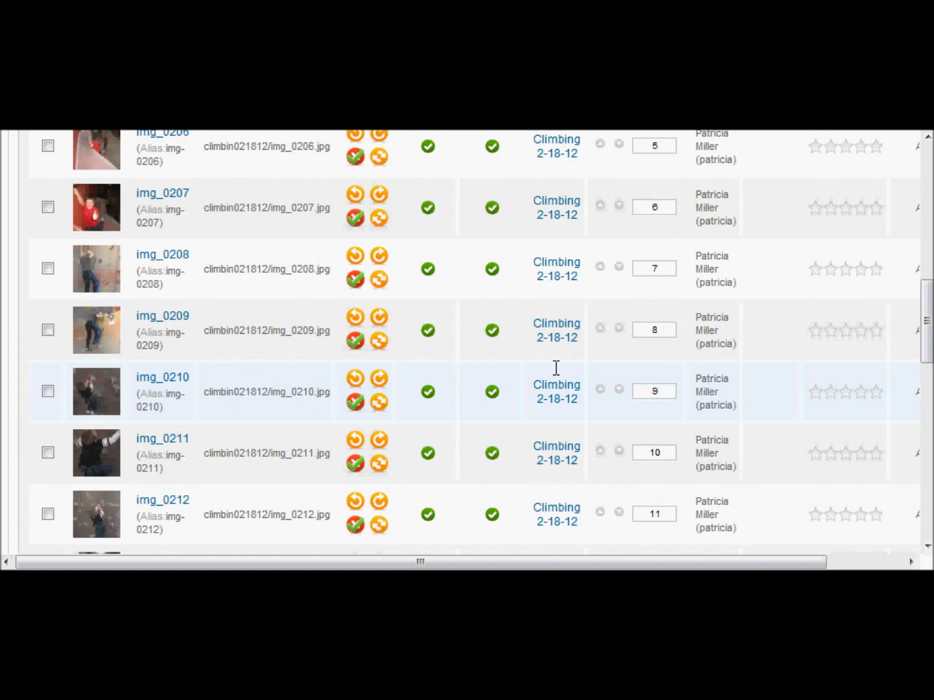
scroll(558, 366, "up", 8)
scroll(558, 365, "up", 3)
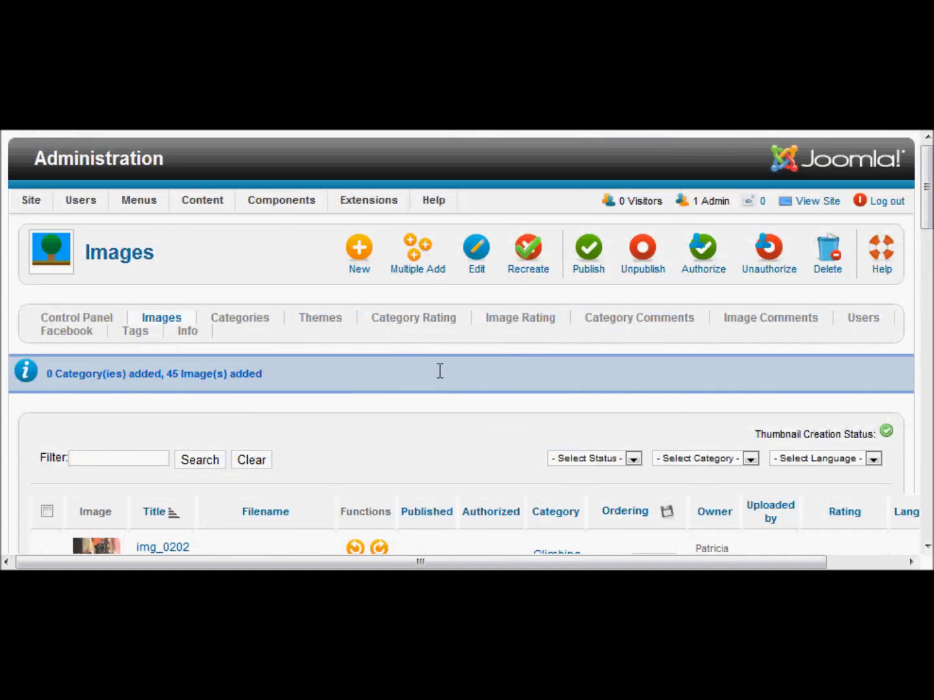
Start a Main Menu item of type List of Images (Category View) for Climbing 2-18-12
mouse_move(137, 207)
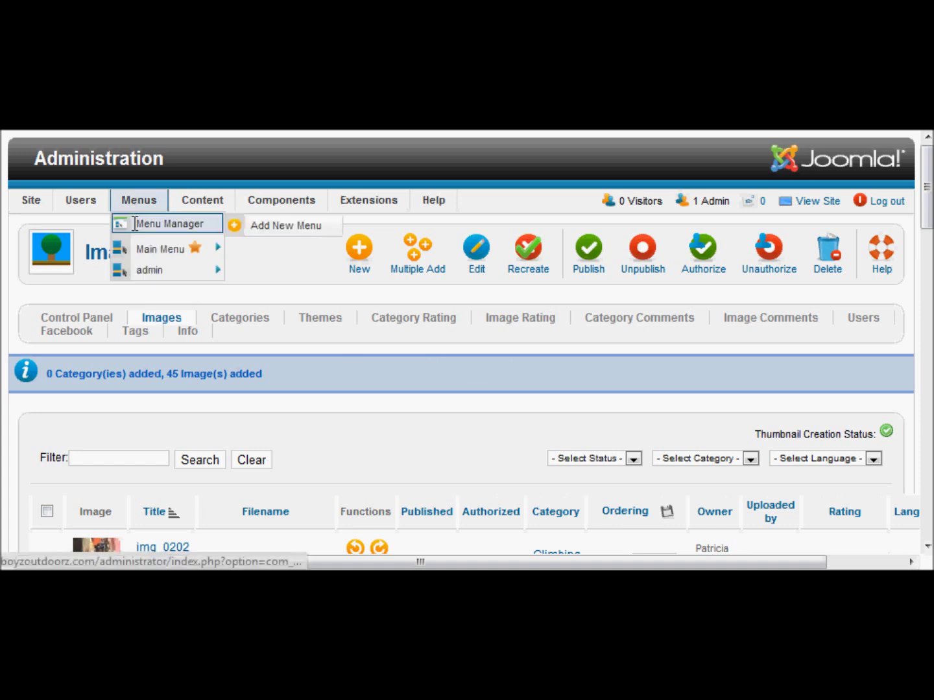
mouse_move(184, 249)
left_click(278, 248)
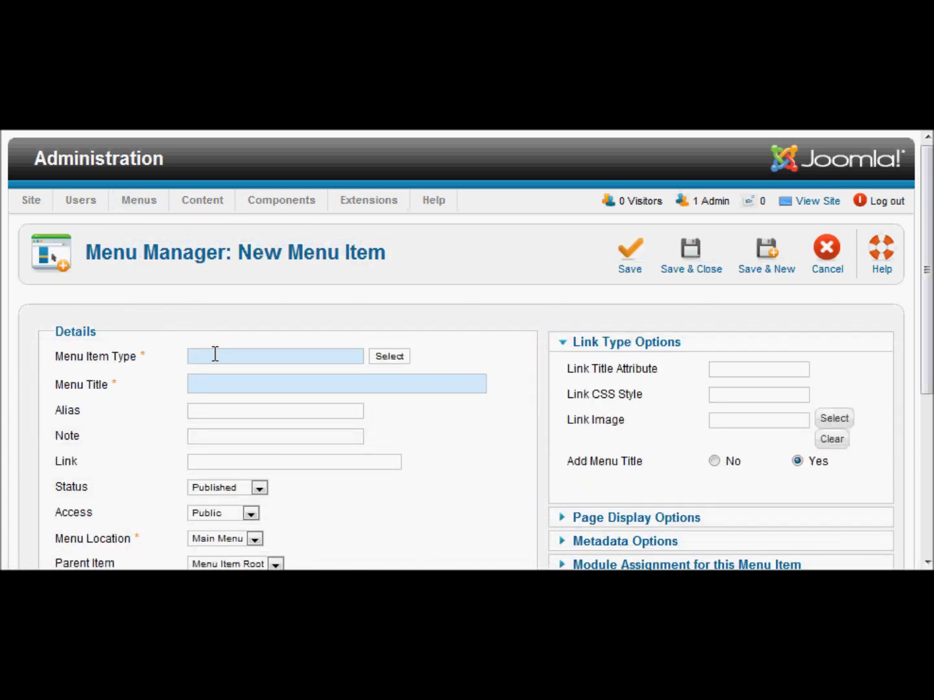
left_click(390, 356)
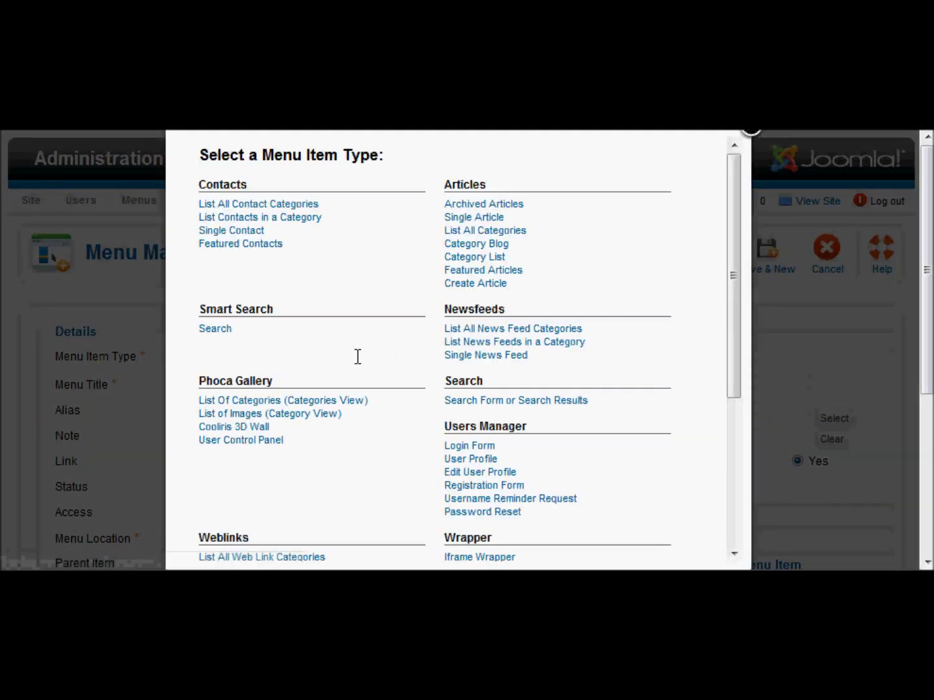
left_click(250, 414)
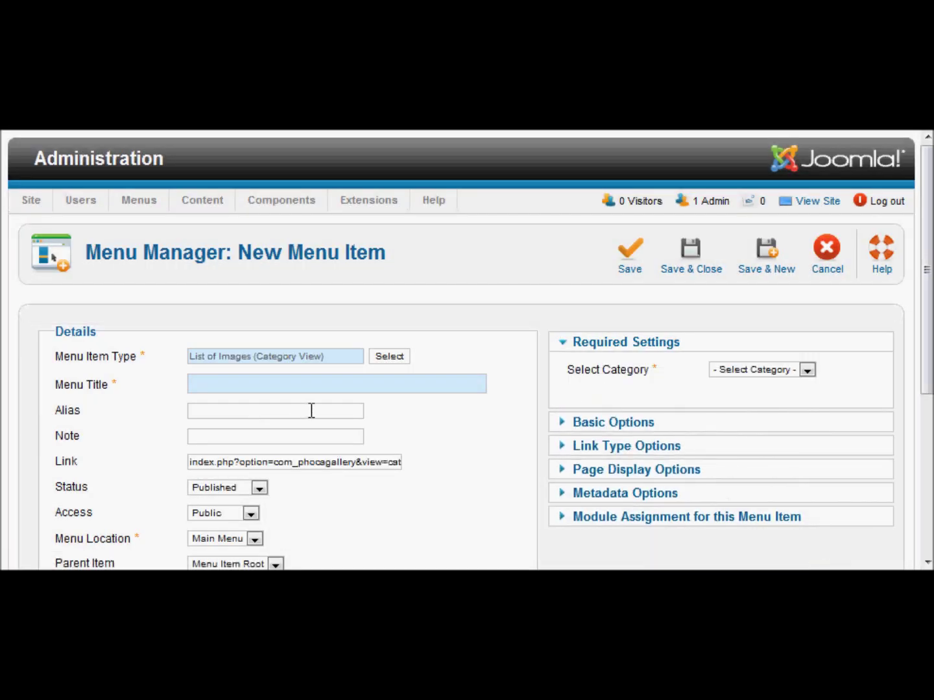
scroll(264, 306, "down", 3)
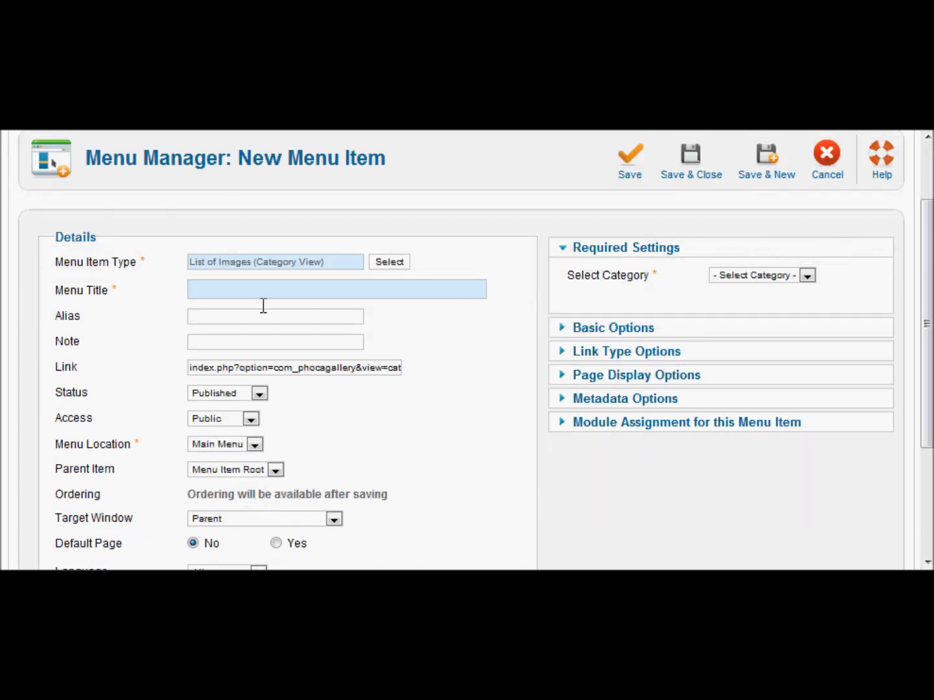
left_click(761, 275)
left_click(762, 301)
Title the menu item 'Climbing 2-18-12' and save it
left_click(260, 289)
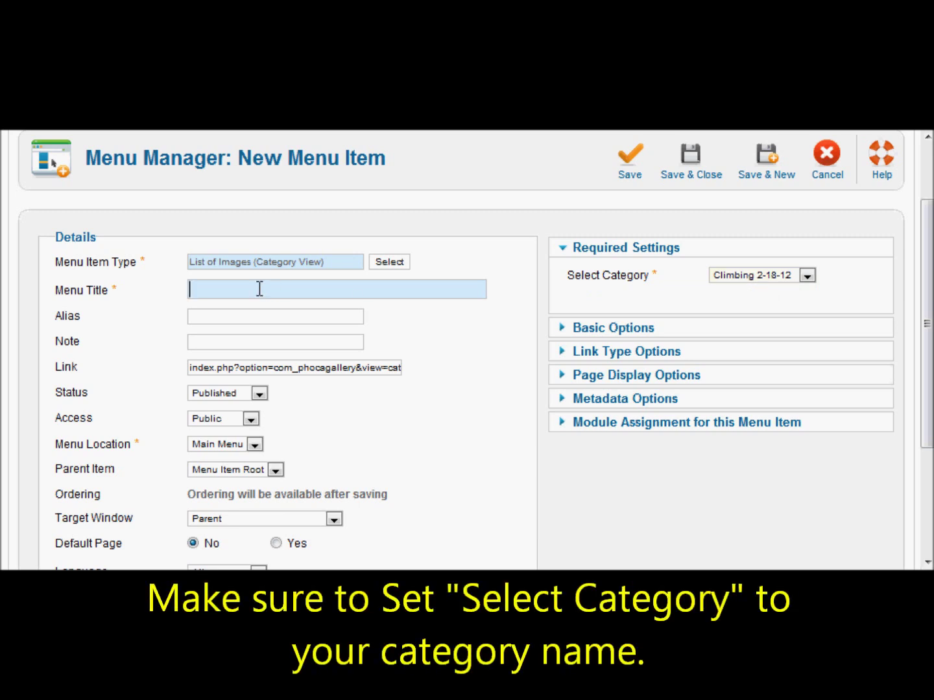
type("Climb")
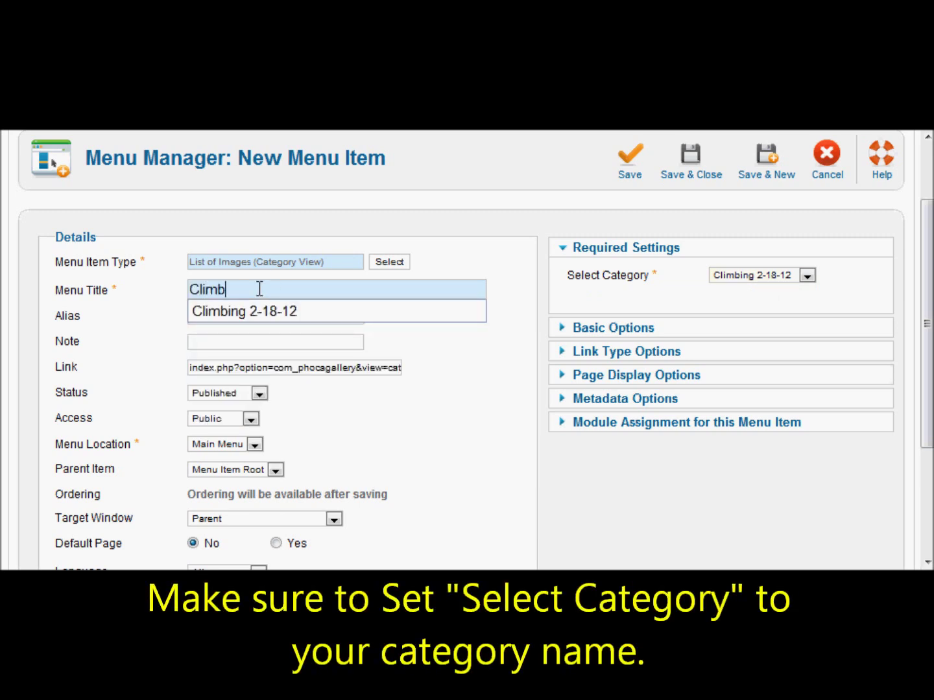
key("Down")
key("Tab")
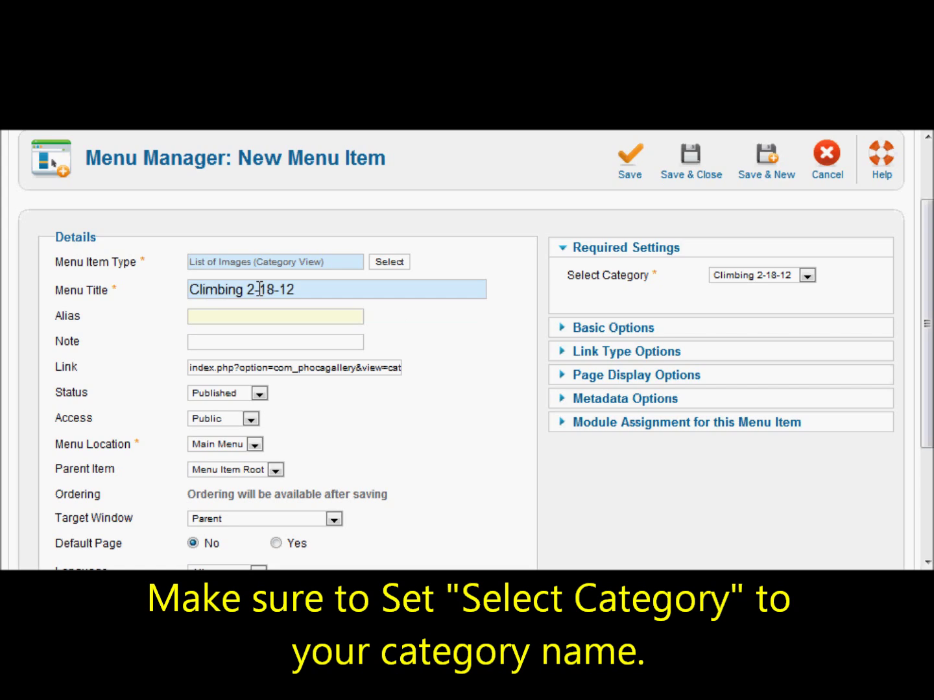
scroll(256, 331, "down", 2)
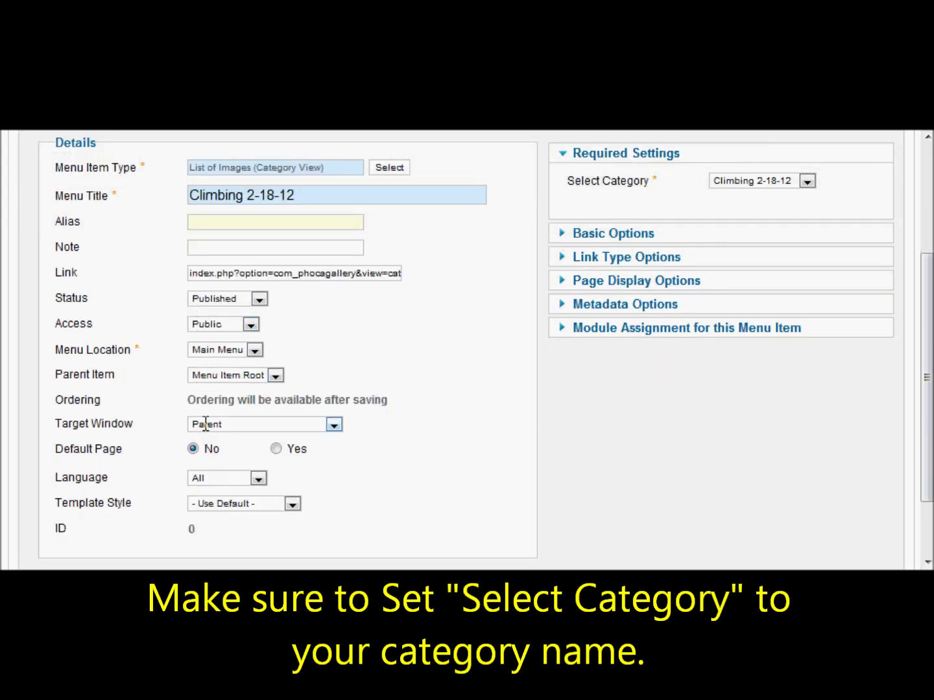
scroll(207, 422, "down", 2)
scroll(450, 426, "up", 5)
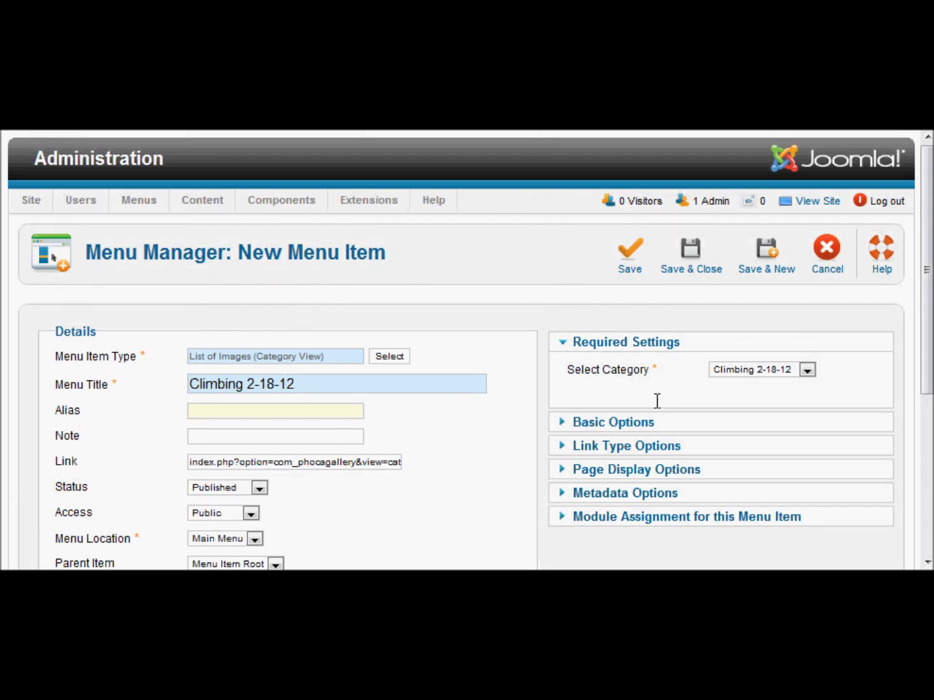
left_click(629, 247)
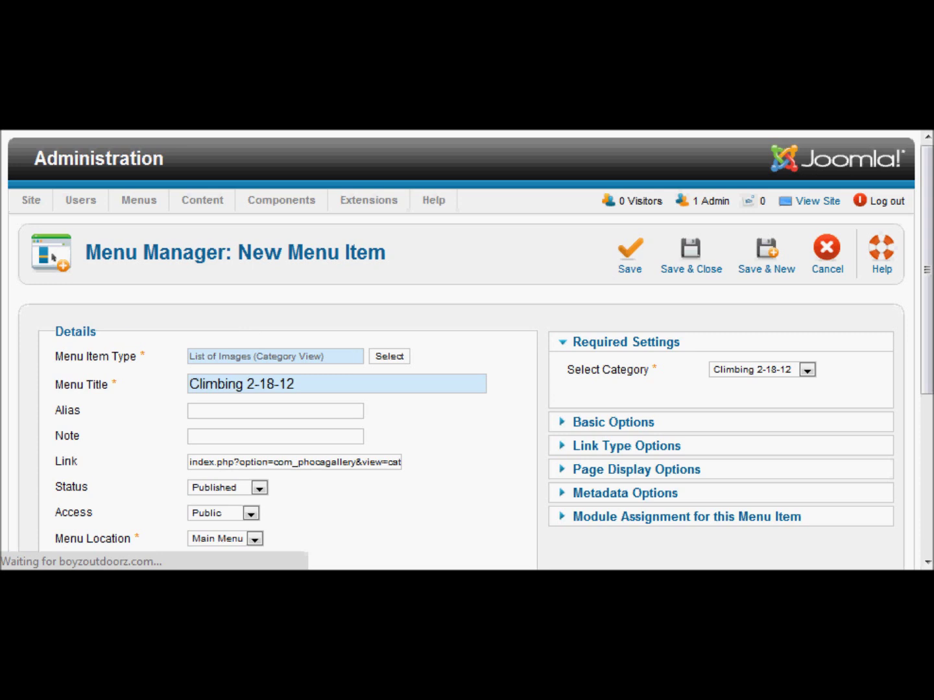
Set the menu item's Parent Item to Photo Gallery and save again
scroll(467, 350, "down", 3)
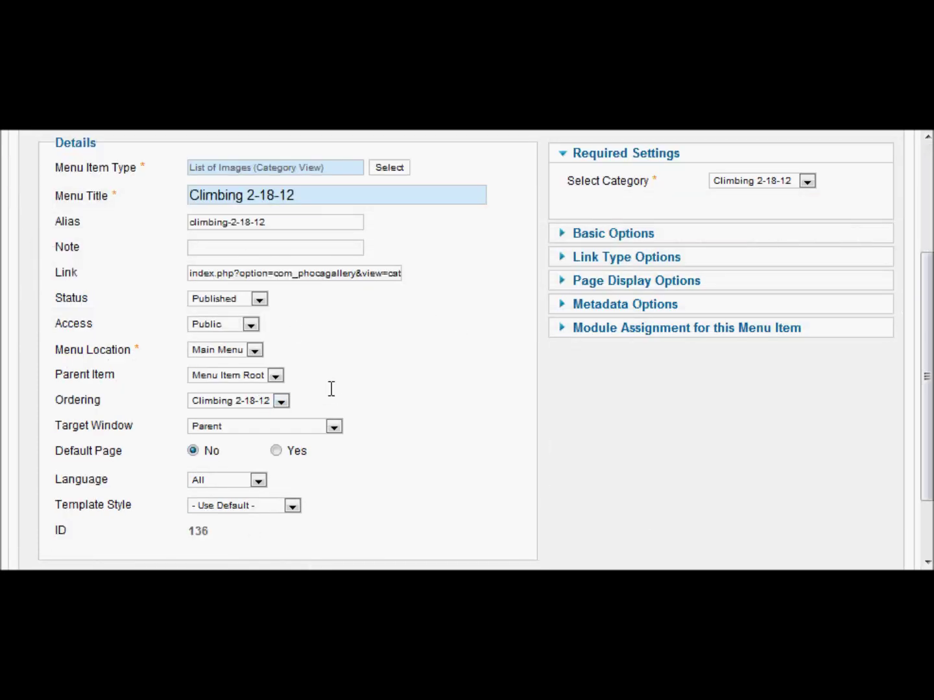
left_click(276, 376)
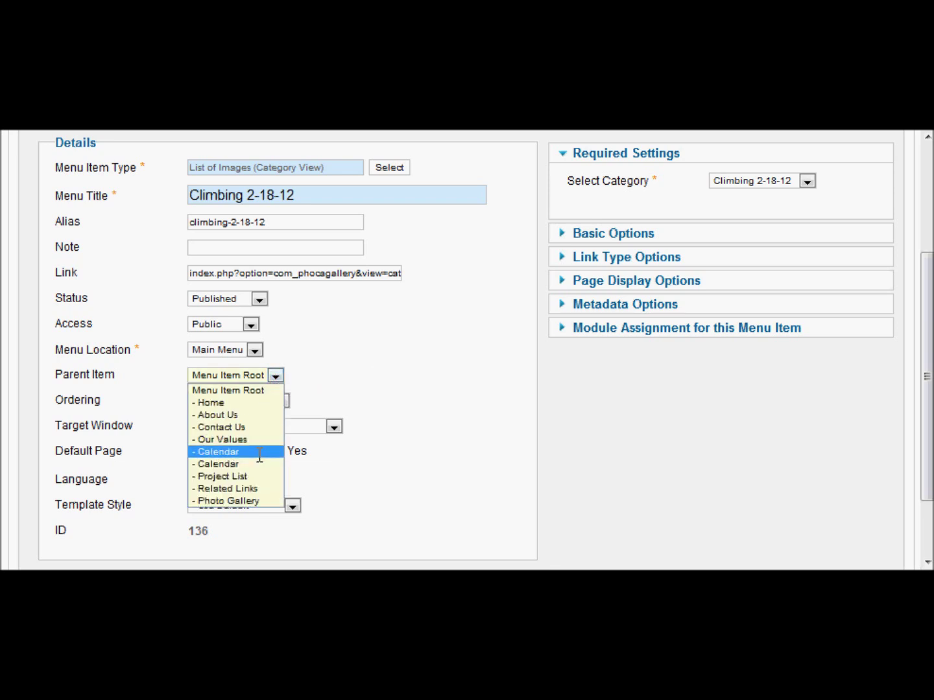
left_click(244, 501)
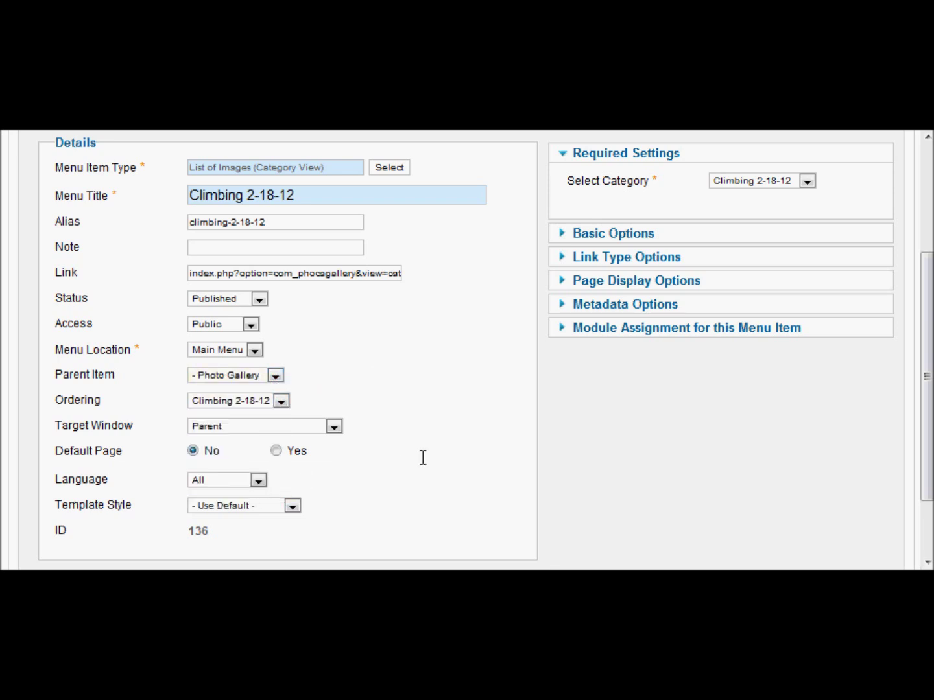
scroll(424, 458, "down", 2)
scroll(421, 457, "up", 5)
scroll(422, 458, "down", 2)
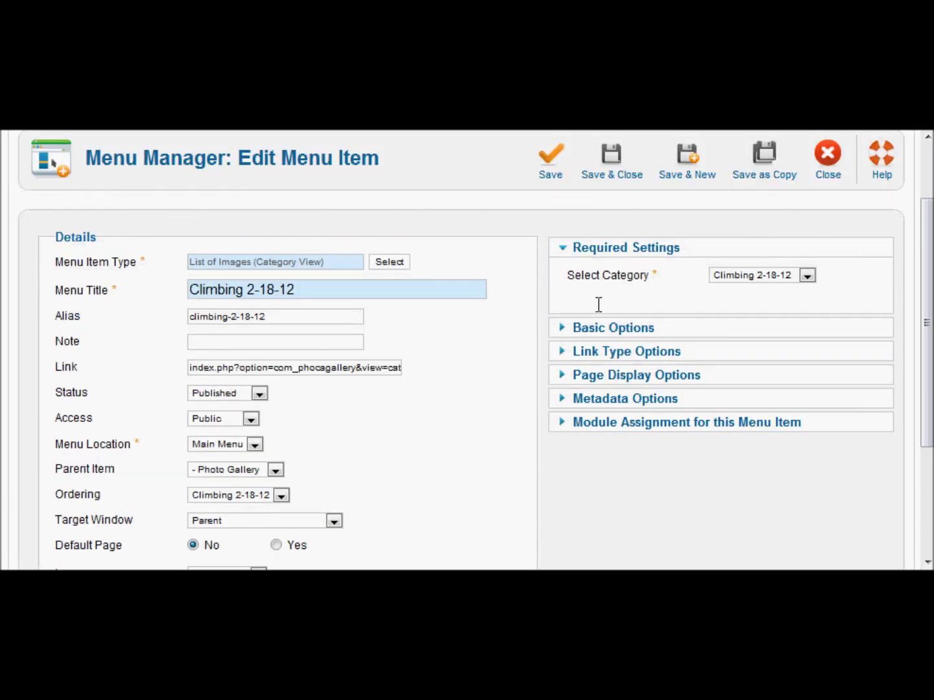
left_click(548, 167)
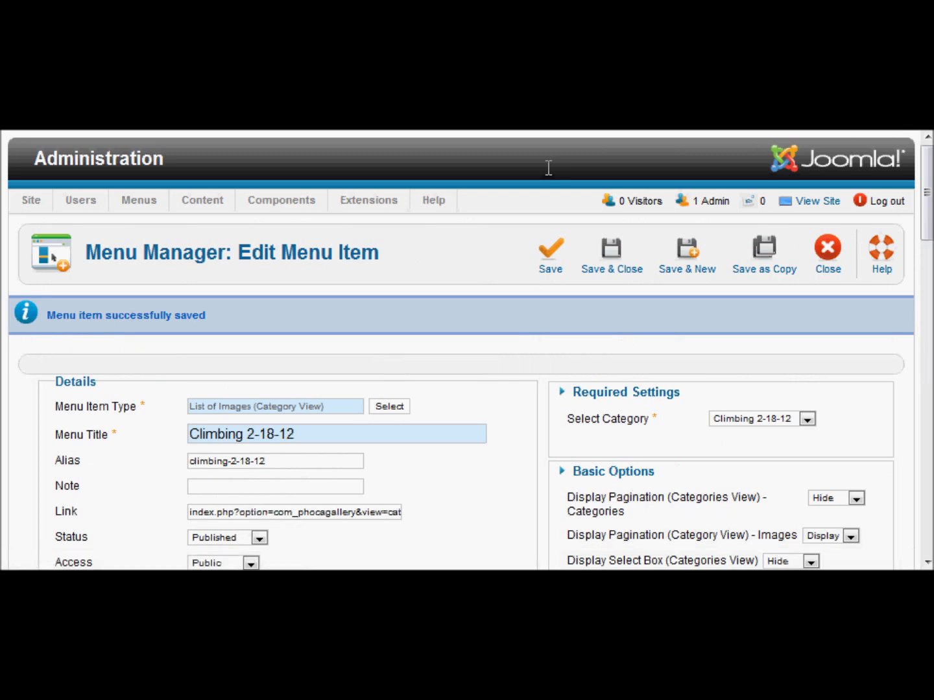
On the live site, open Photo Gallery > Climbing 2-18-12 and browse the thumbnails
left_click(813, 202)
scroll(221, 273, "down", 3)
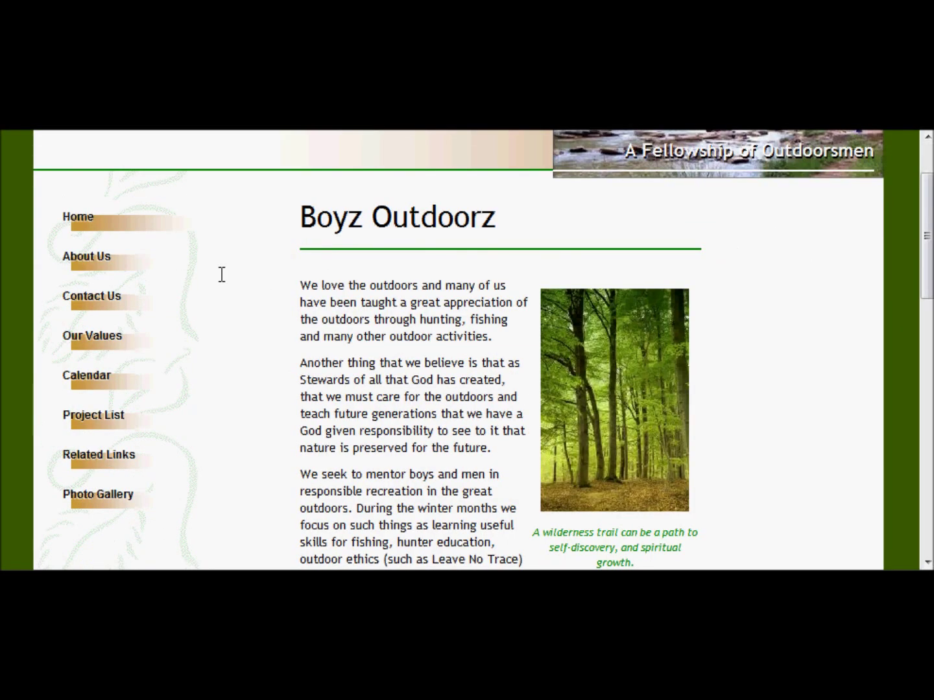
mouse_move(88, 409)
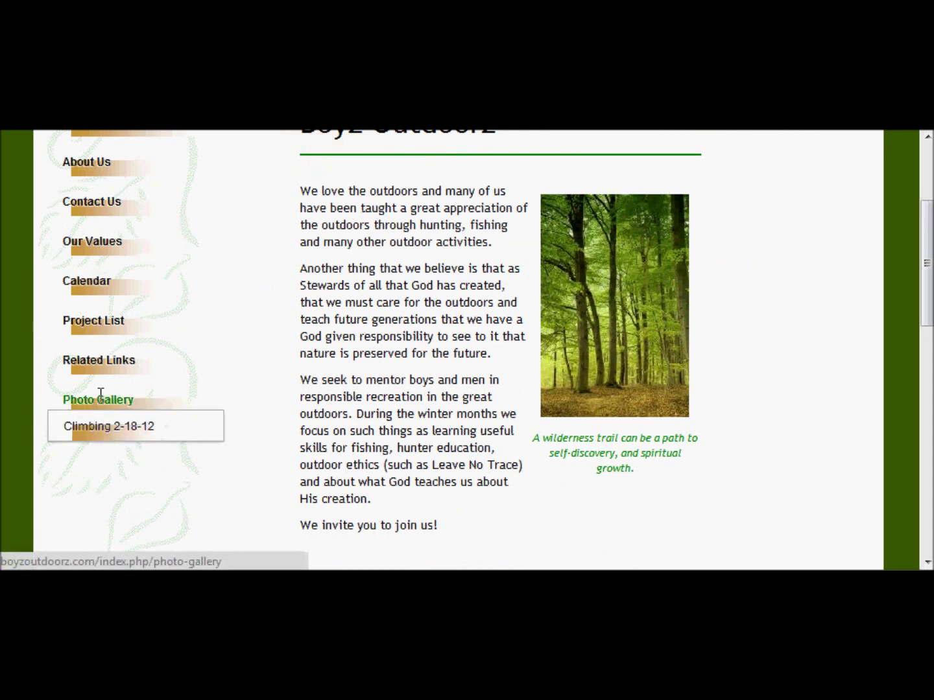
left_click(113, 428)
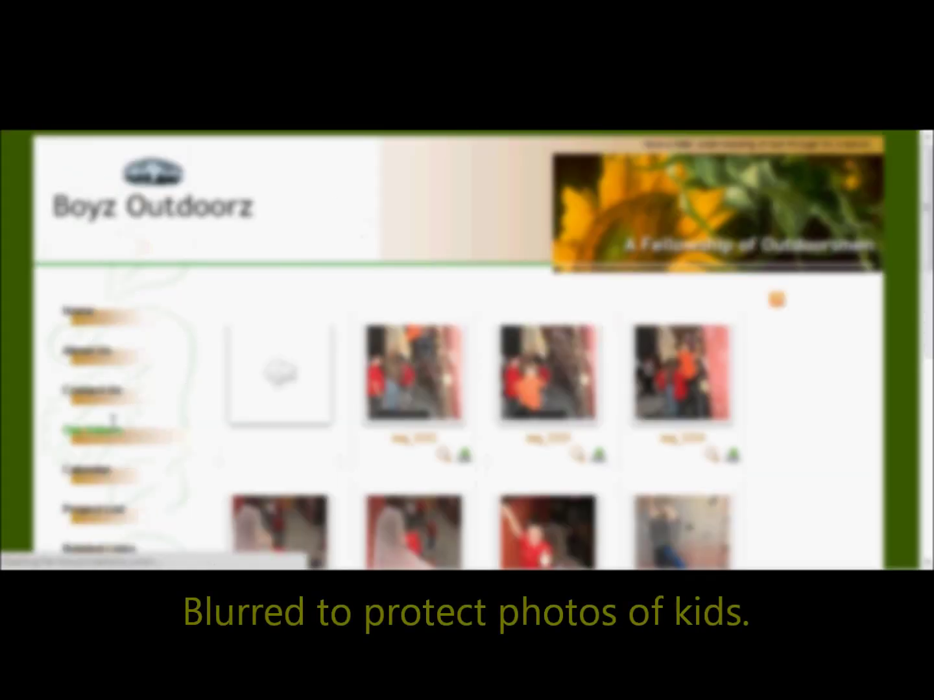
scroll(244, 380, "down", 5)
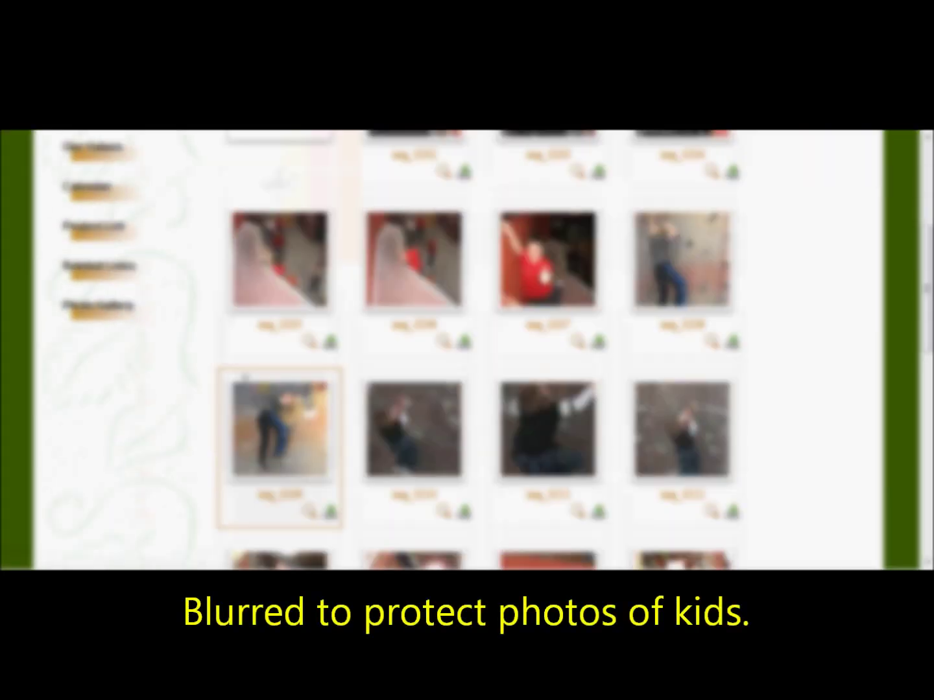
scroll(244, 379, "down", 8)
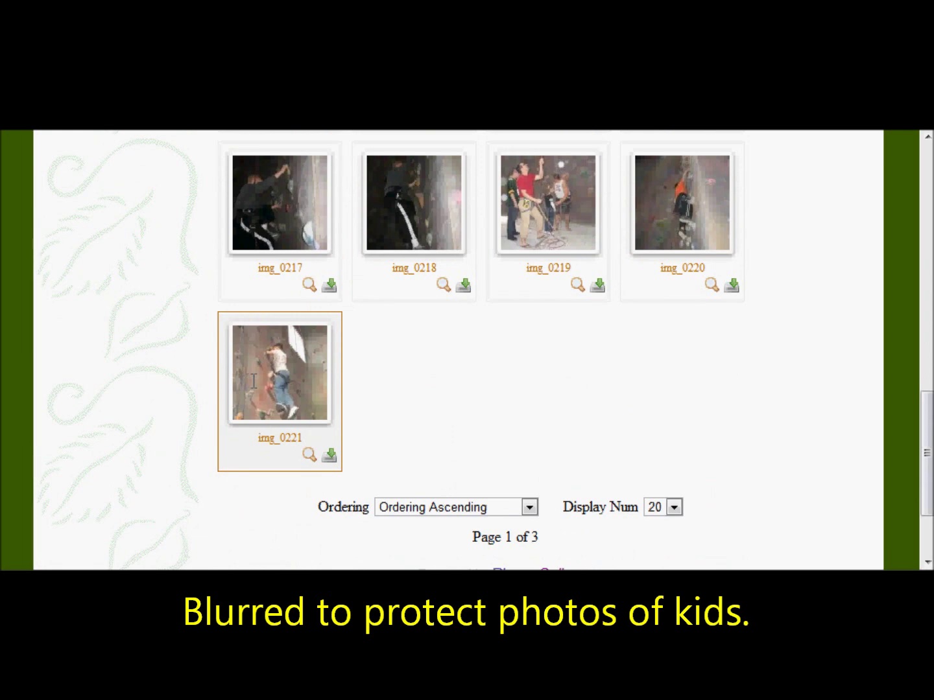
scroll(253, 380, "up", 13)
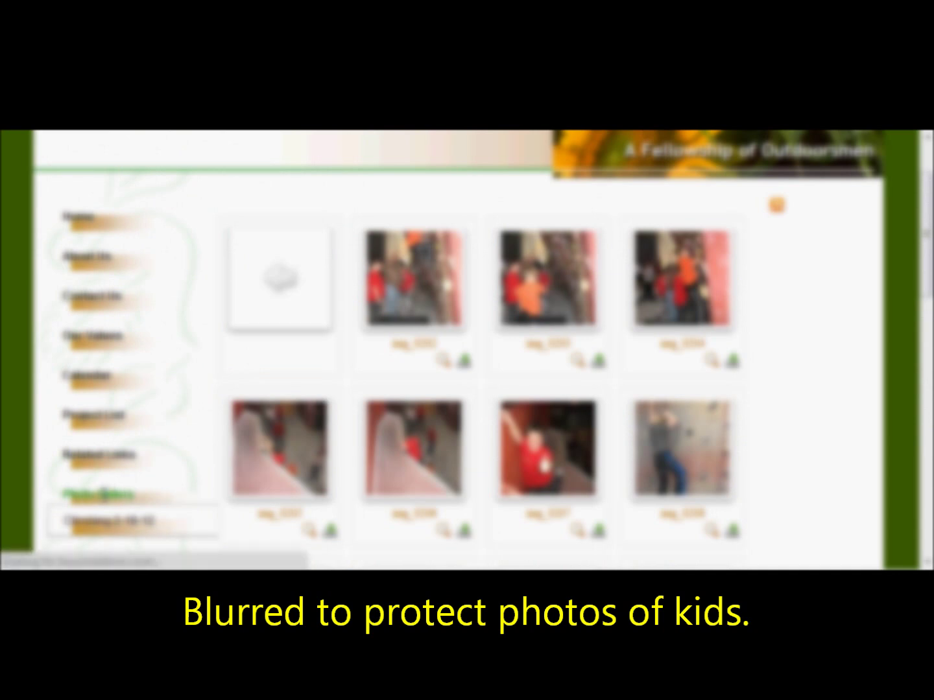
Reopen the Climbing 2-18-12 photos from the Photo Gallery category list
left_click(104, 493)
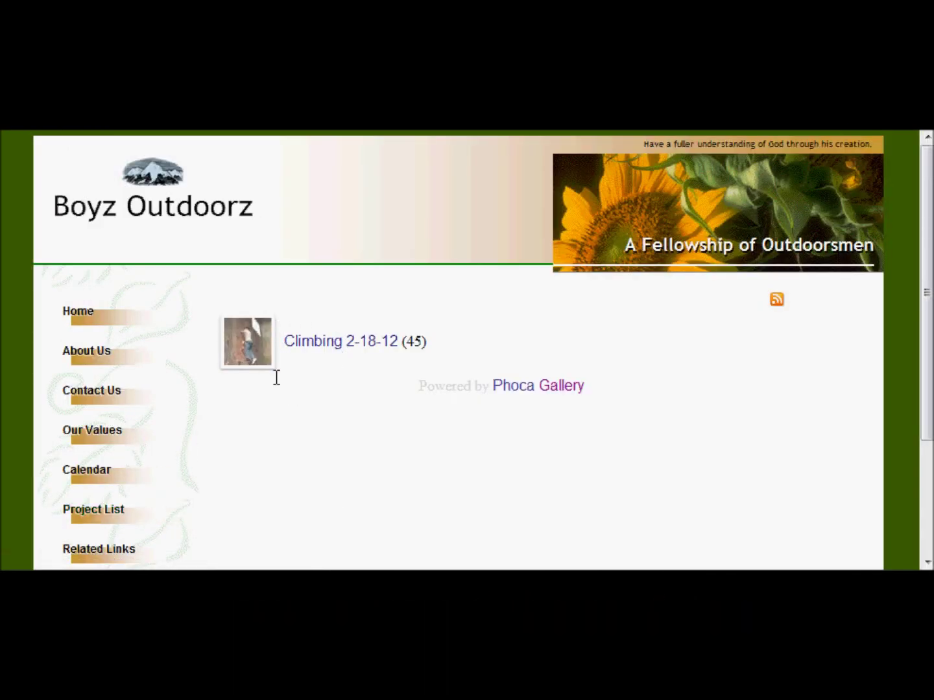
left_click(337, 344)
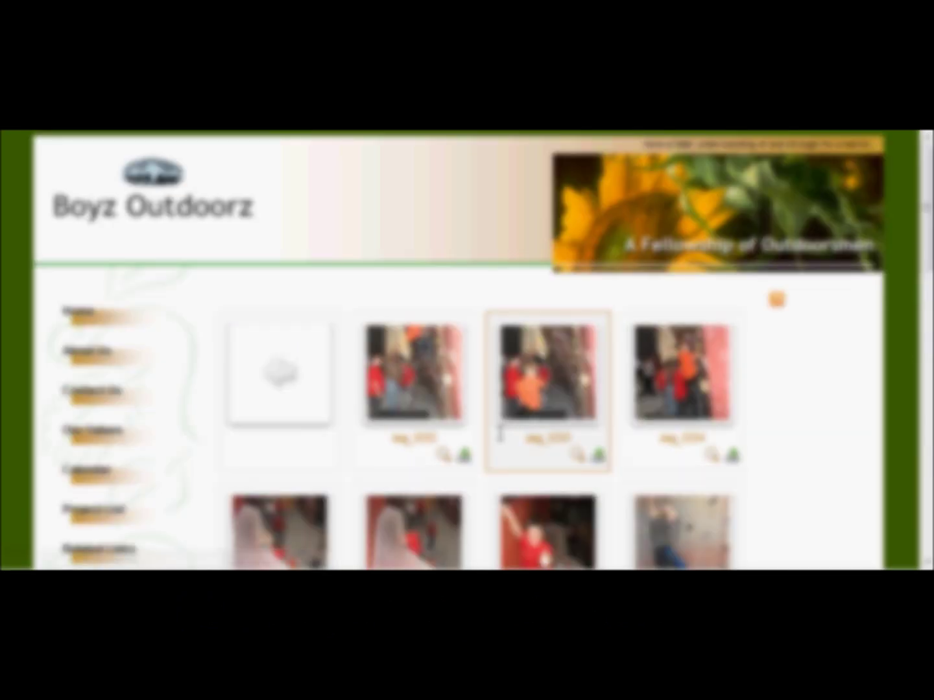
scroll(482, 428, "down", 5)
scroll(479, 428, "up", 1)
scroll(481, 431, "up", 3)
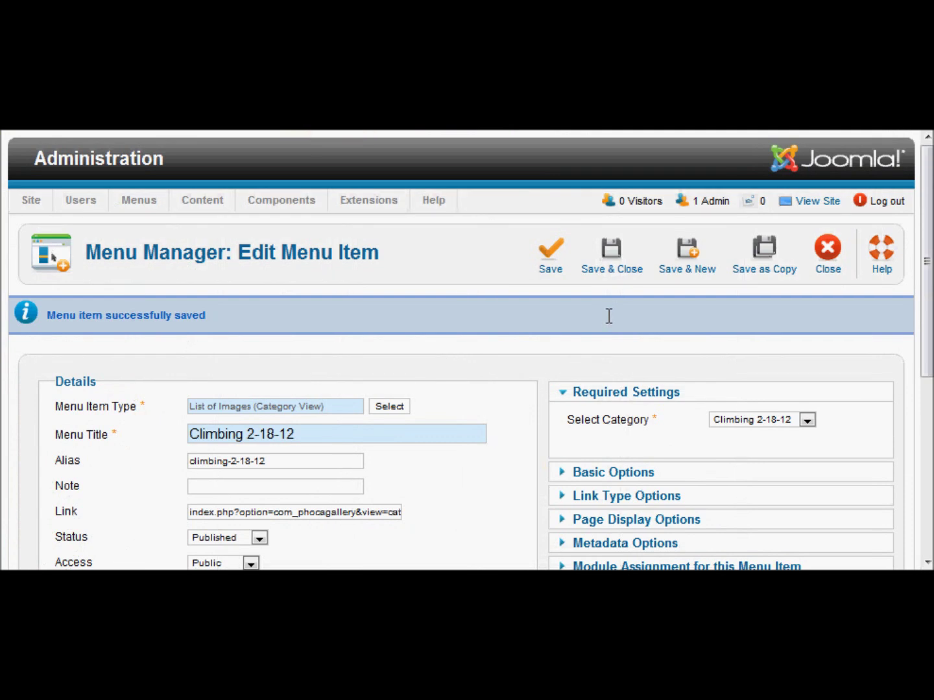
Close the menu item editor and clear the filter to list all menu items
left_click(828, 255)
left_click(250, 378)
scroll(143, 409, "down", 5)
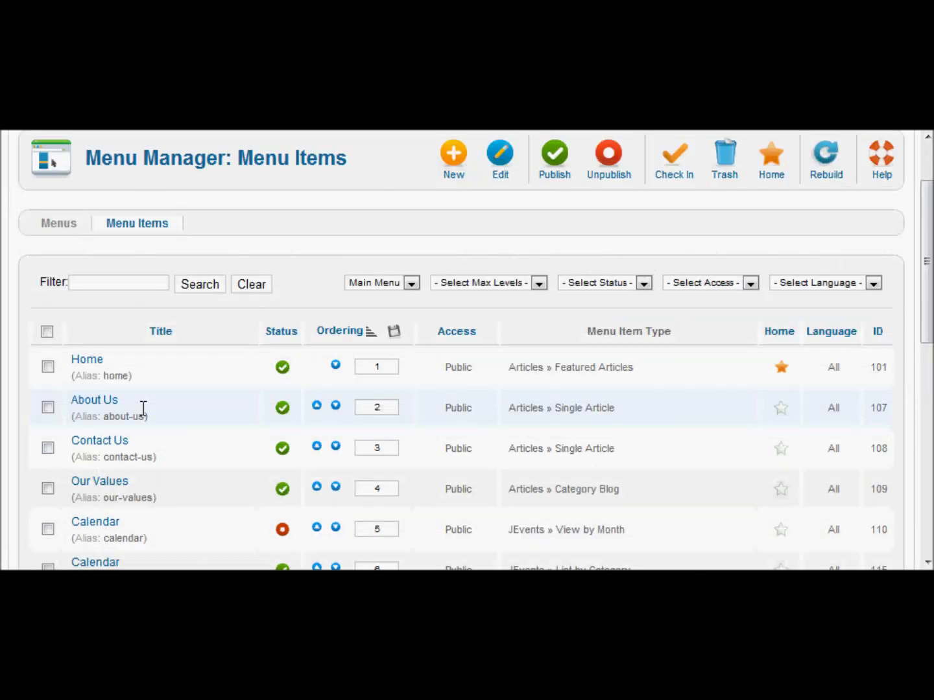
scroll(142, 330, "up", 3)
scroll(151, 324, "up", 3)
Review the Main Menu module's settings in Module Manager, then close it unsaved
mouse_move(359, 206)
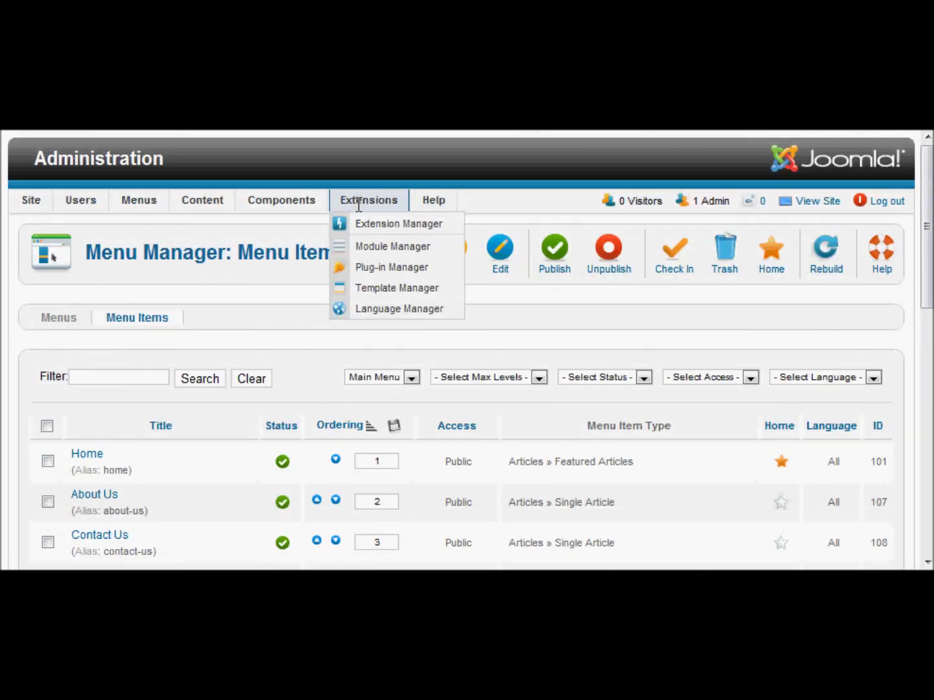
left_click(380, 246)
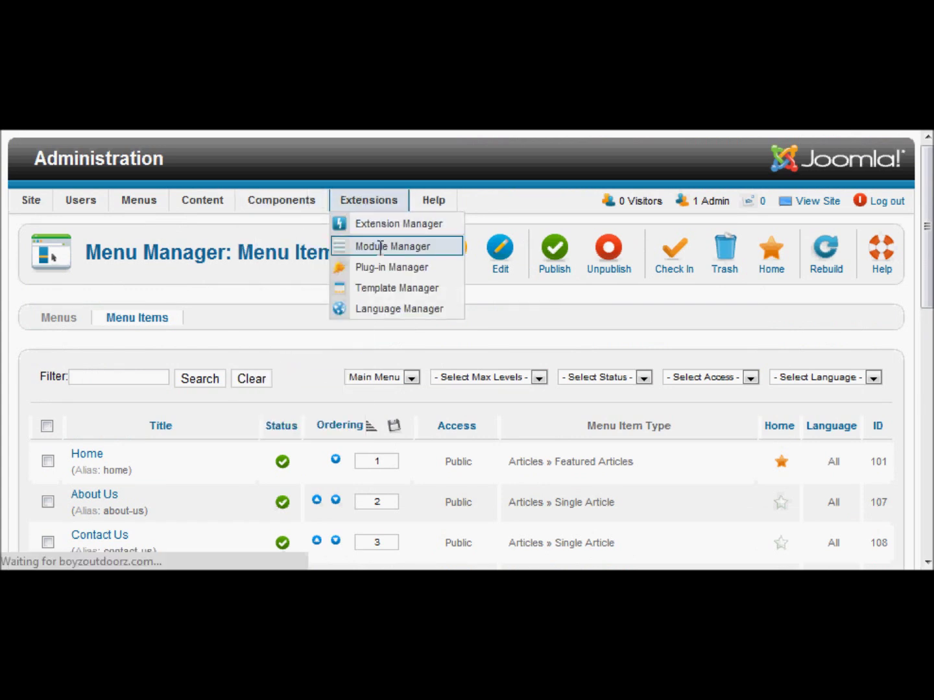
scroll(178, 416, "down", 3)
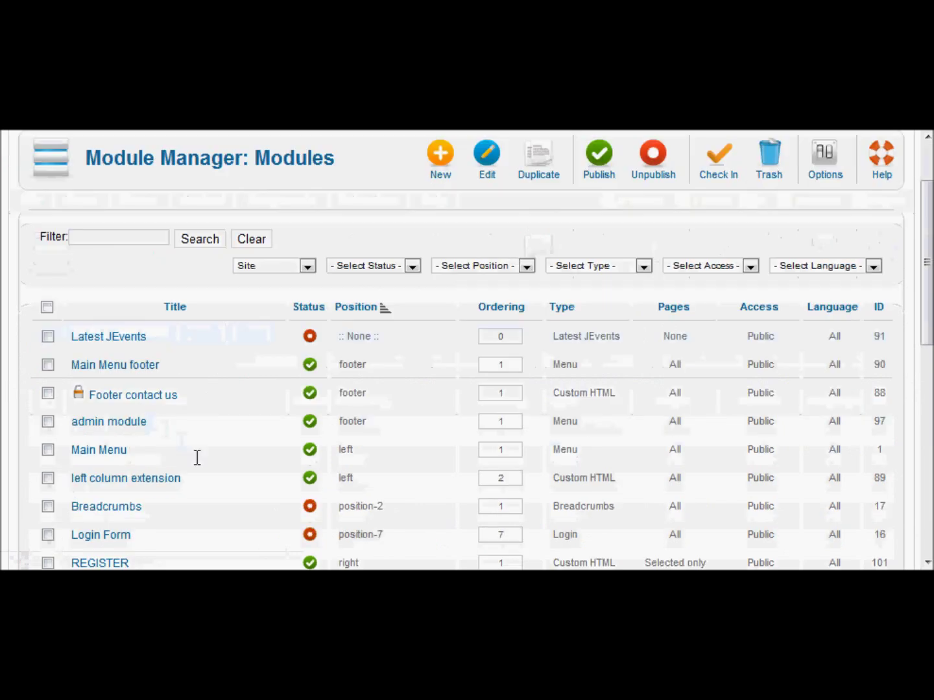
left_click(107, 454)
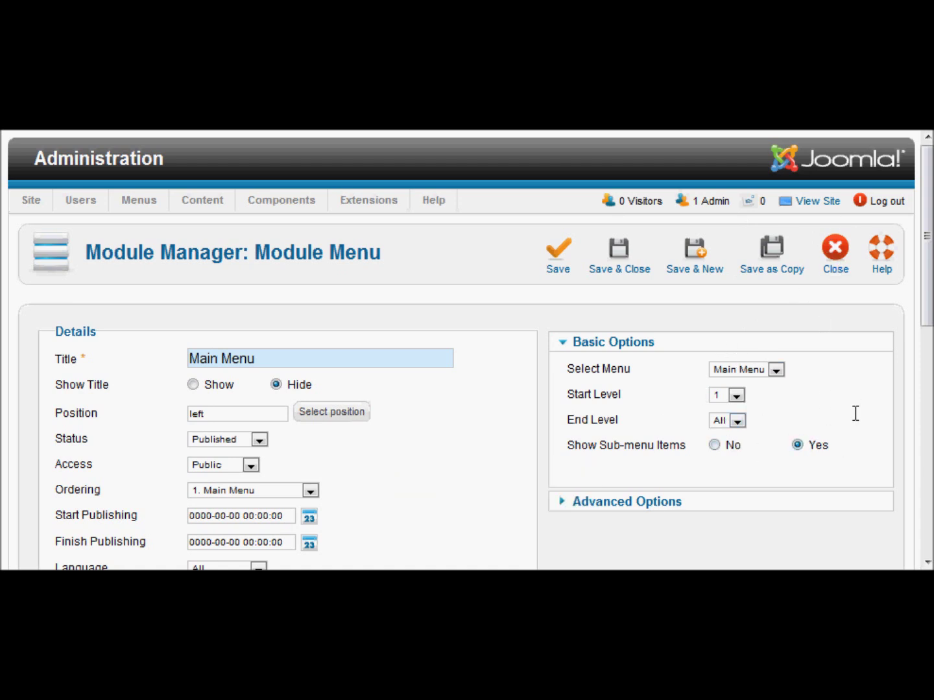
left_click(834, 251)
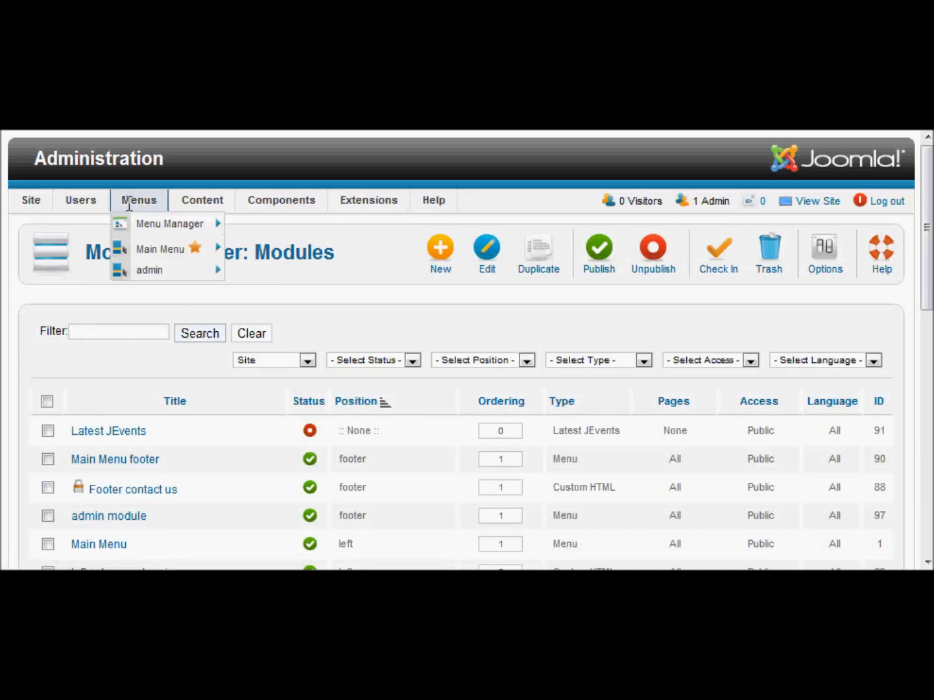
Keep the Photo Gallery menu item as List Of Categories (Categories View) and save it
mouse_move(128, 202)
left_click(152, 254)
scroll(167, 334, "down", 4)
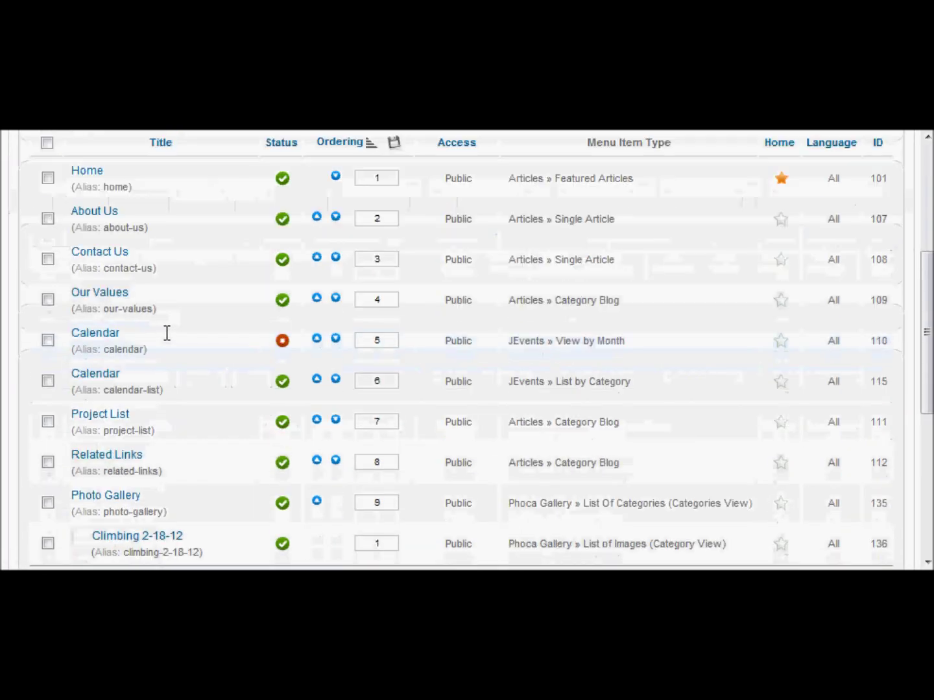
scroll(167, 333, "down", 2)
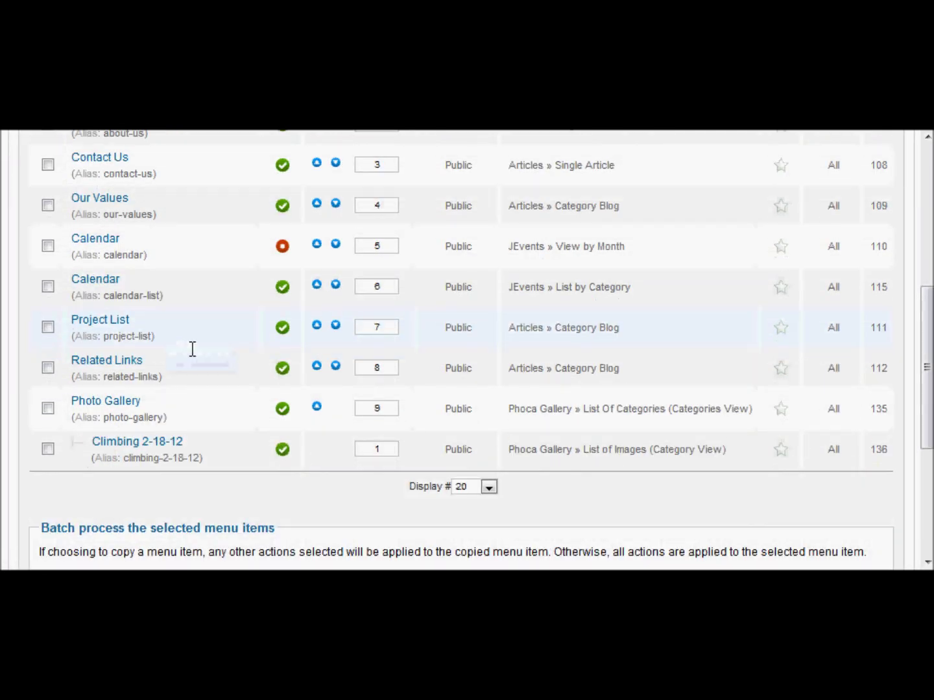
left_click(104, 402)
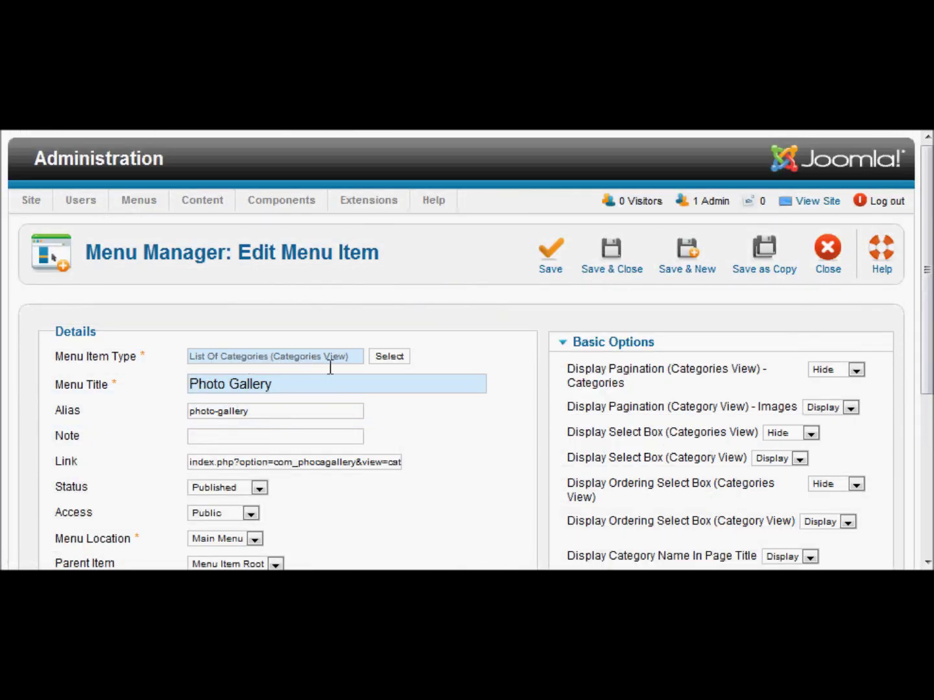
left_click(382, 360)
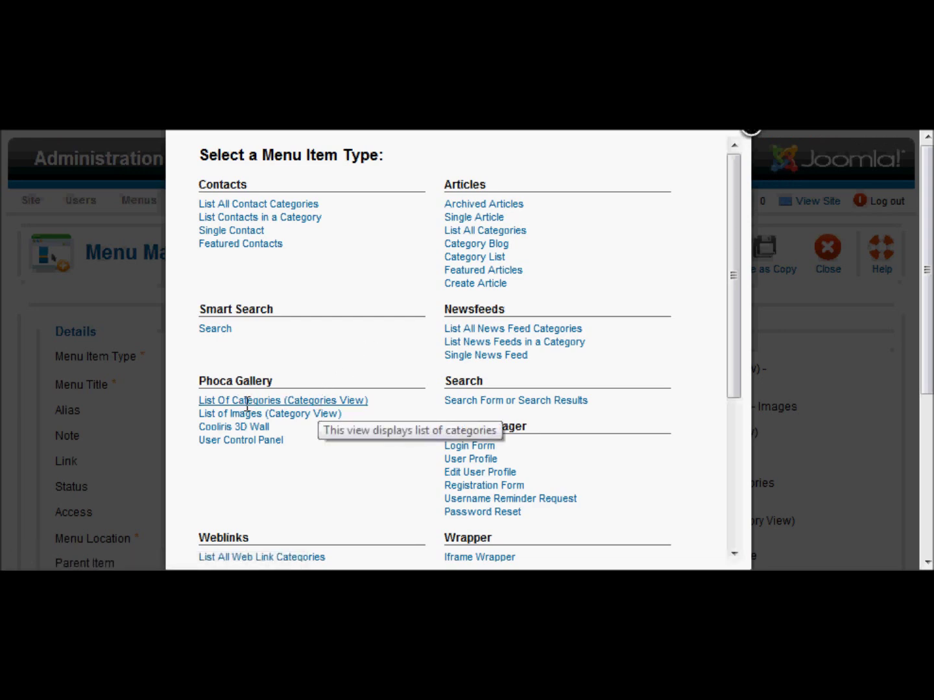
left_click(753, 132)
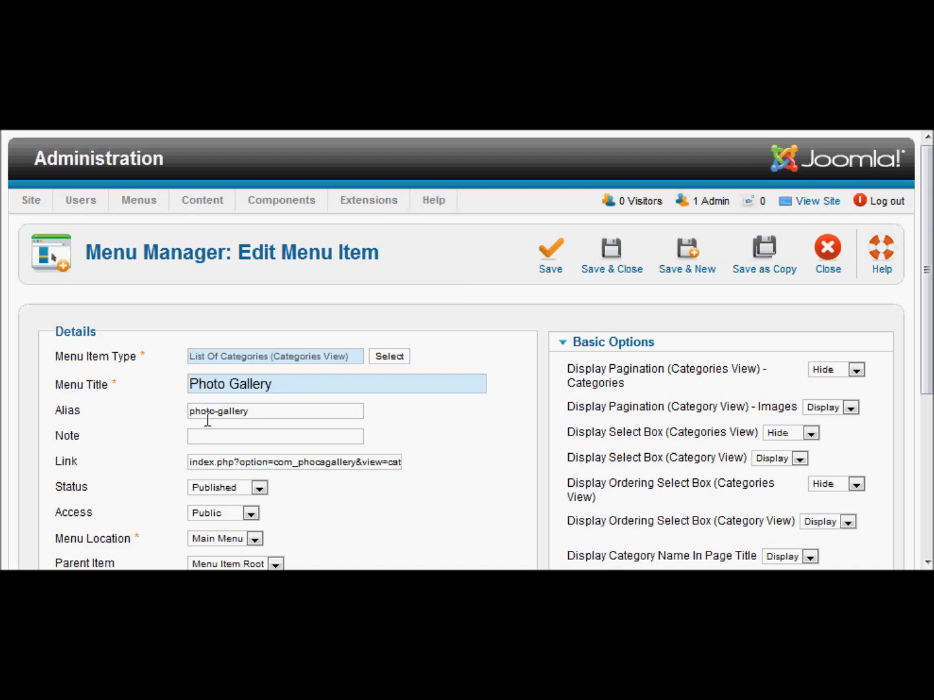
left_click(780, 251)
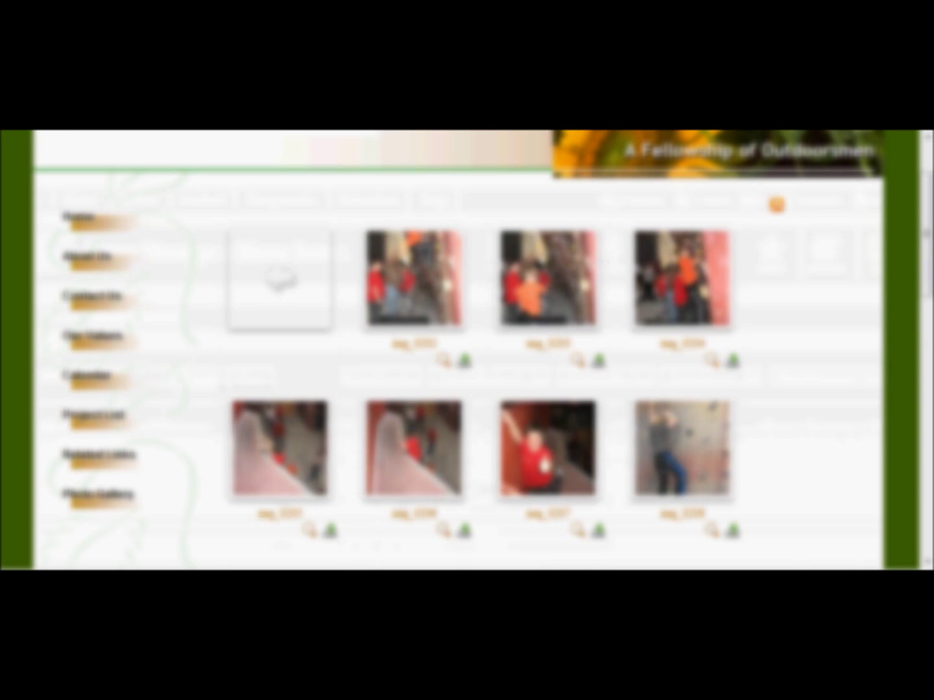
Open Photo Gallery from the live site's left sidebar to see the Climbing 2-18-12 category
mouse_move(101, 493)
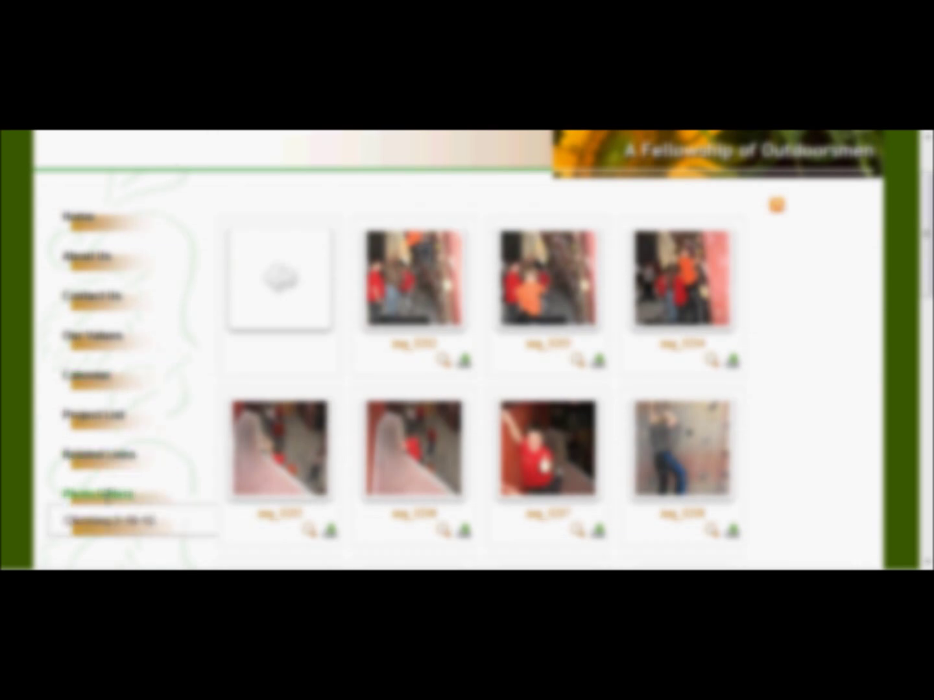
left_click(97, 489)
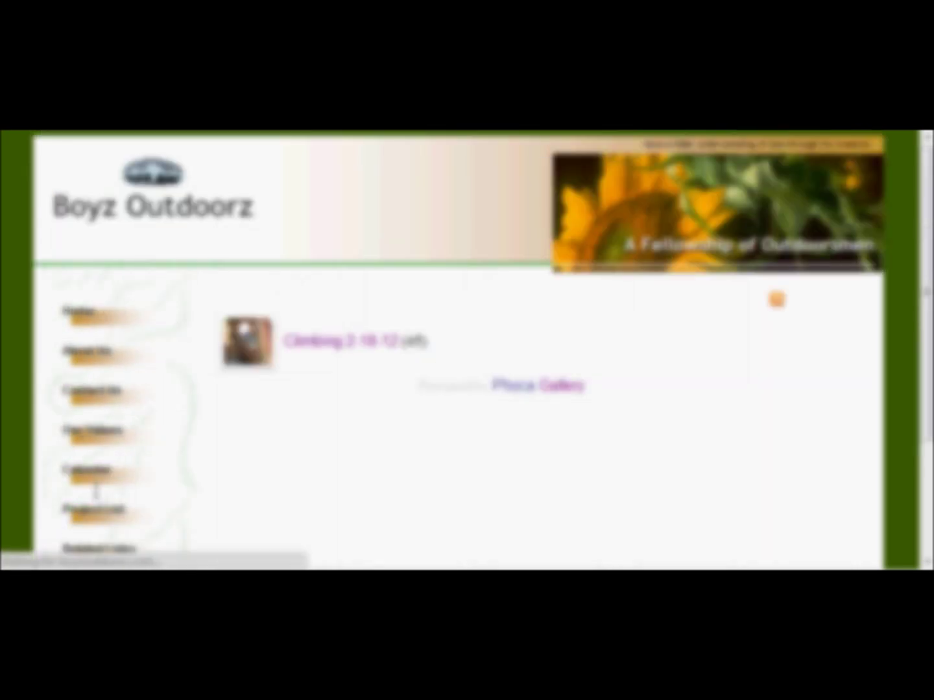